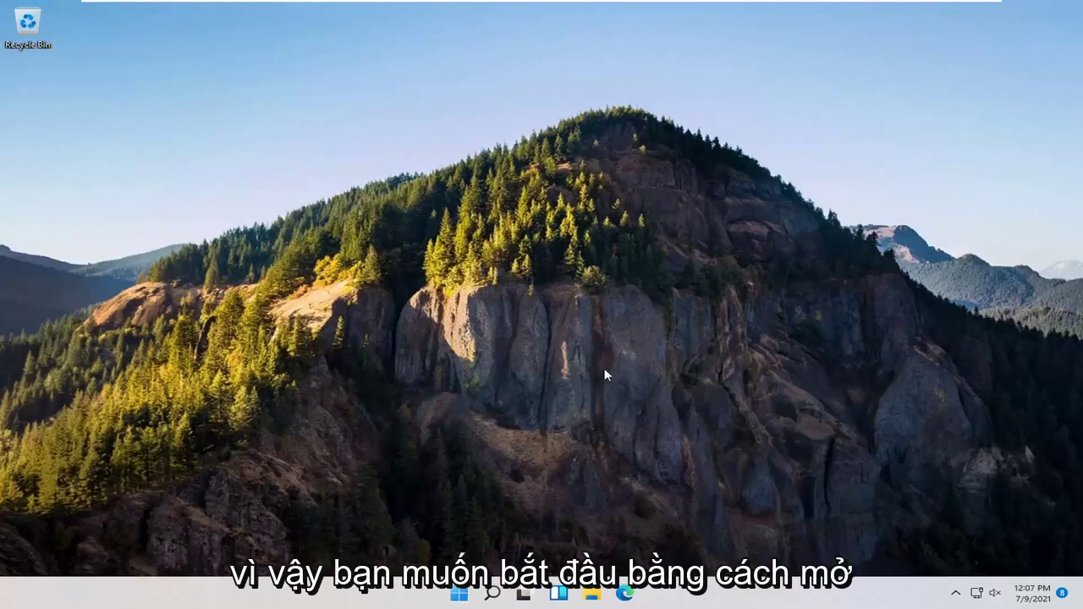
Step: Search for "windows features" and open the Turn Windows features on or off dialog
left_click(494, 596)
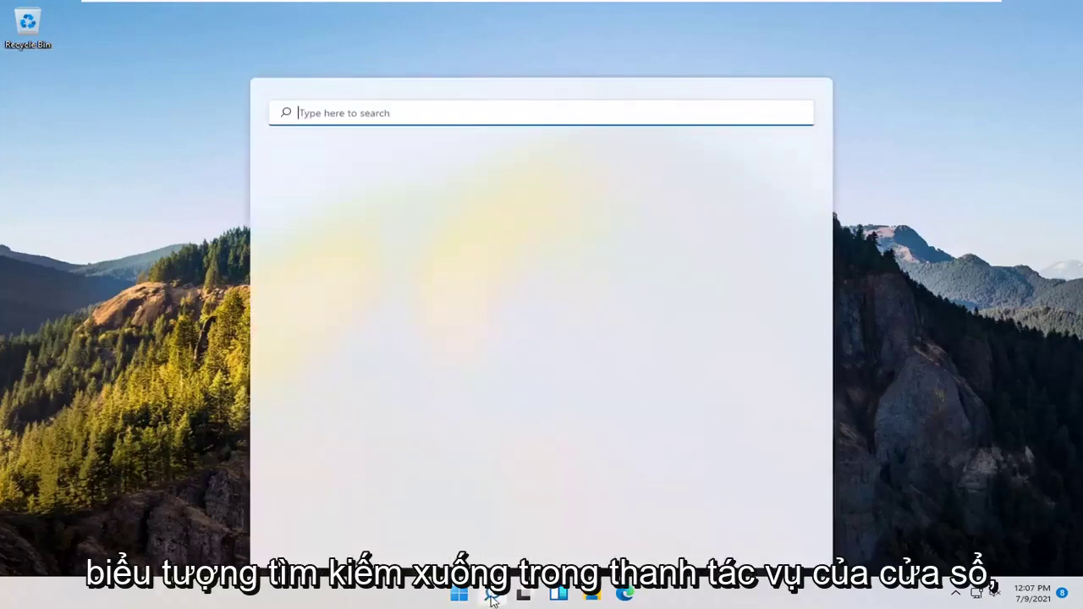
type("w")
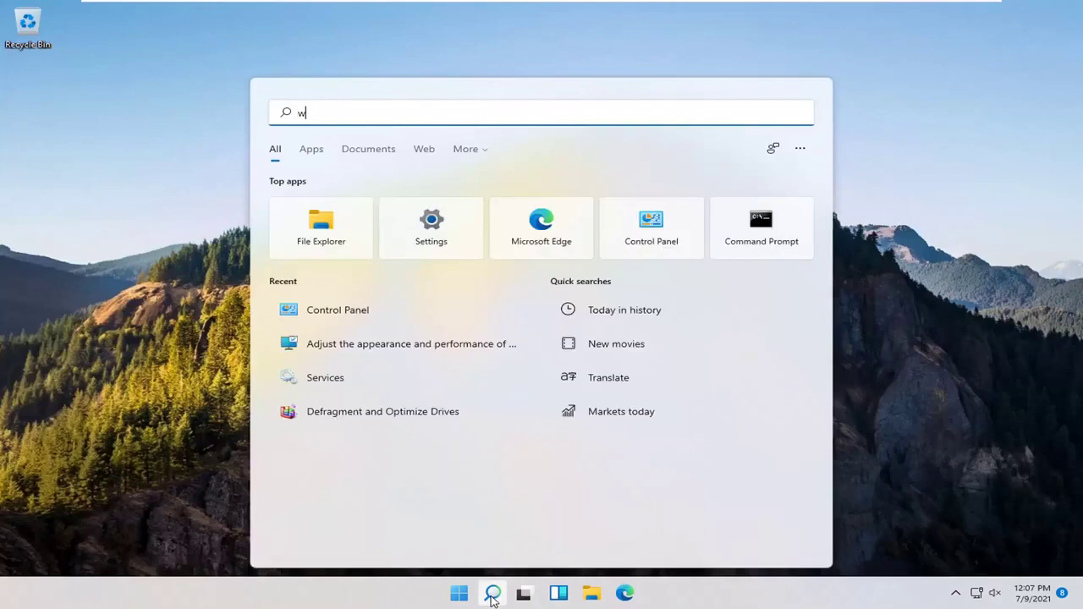
type("indows features")
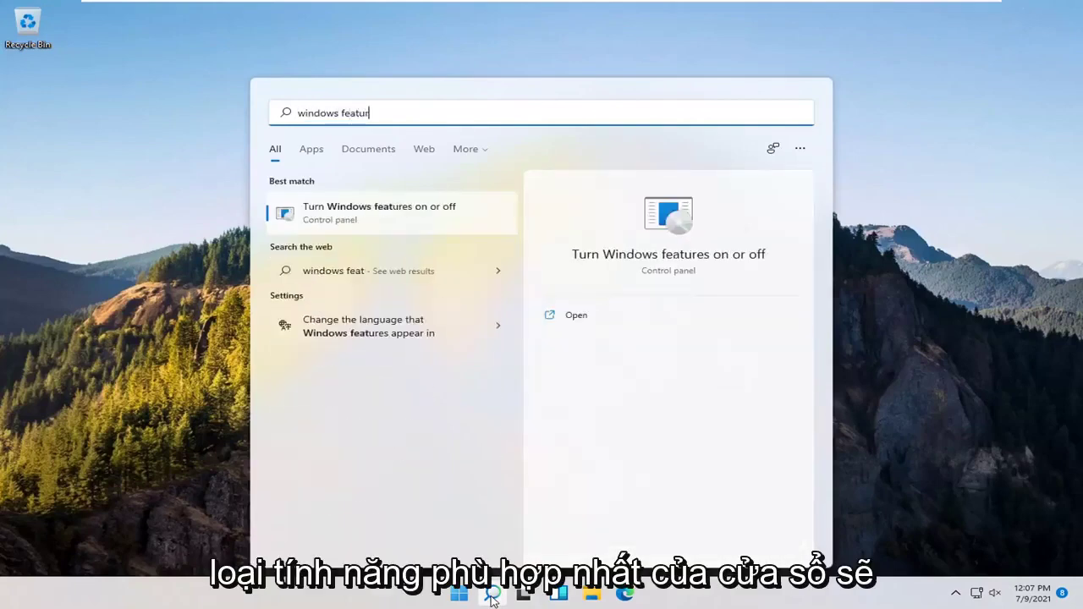
left_click(409, 209)
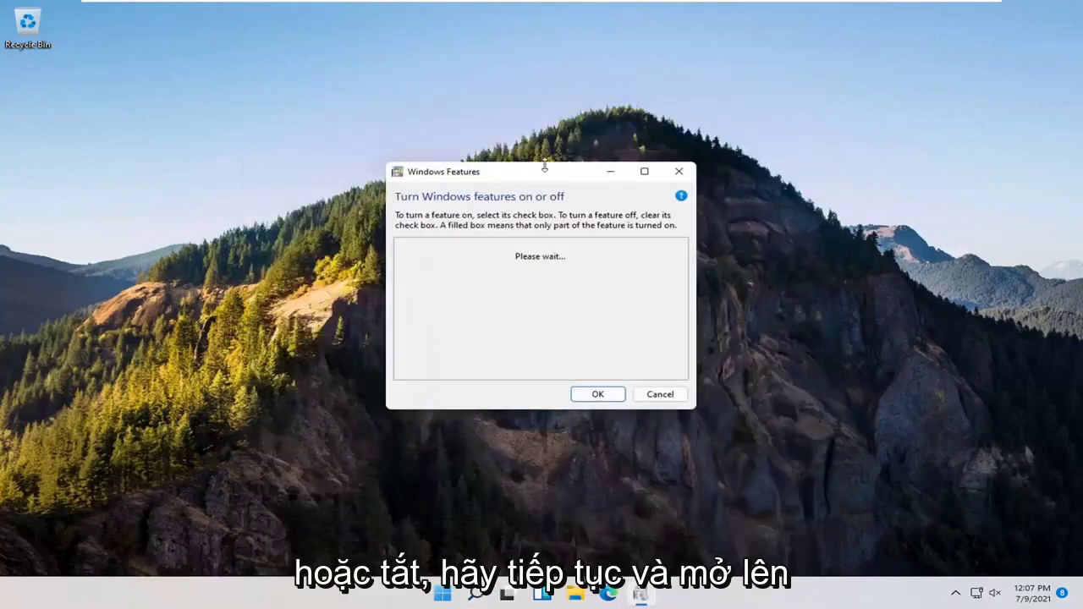
left_click_drag(545, 166, 551, 160)
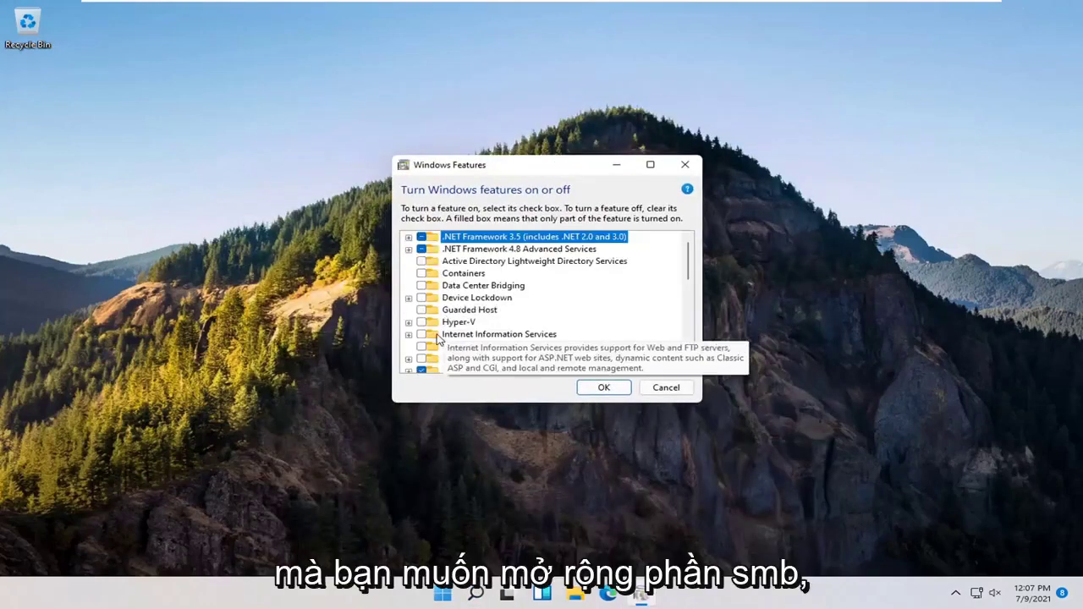
Step: Expand SMB 1.0/CIFS File Sharing Support, enable SMB 1.0/CIFS Client and apply the feature change
scroll(440, 339, "down", 6)
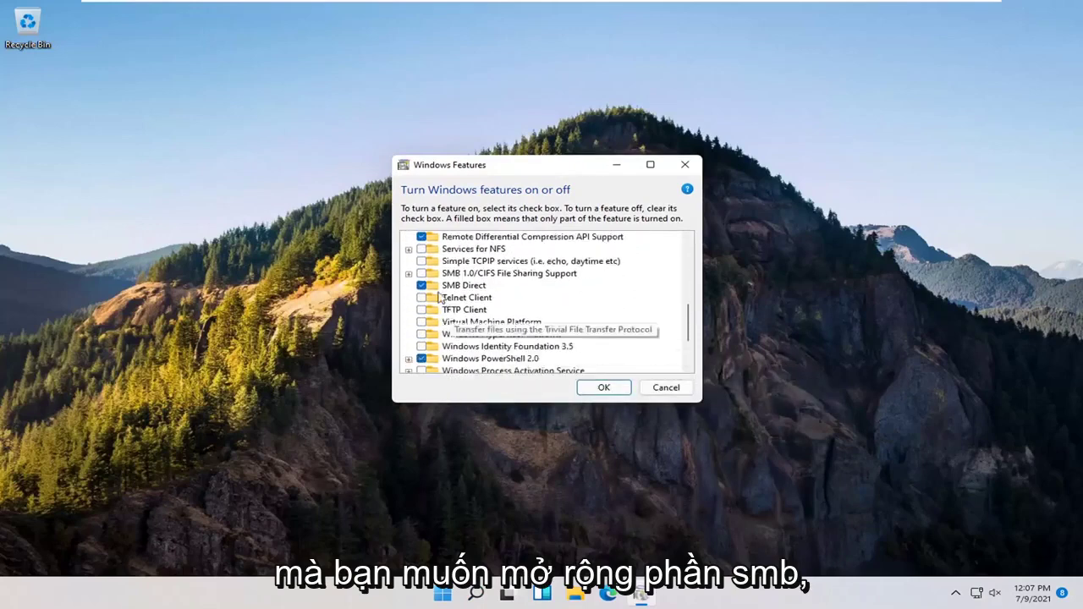
left_click(409, 274)
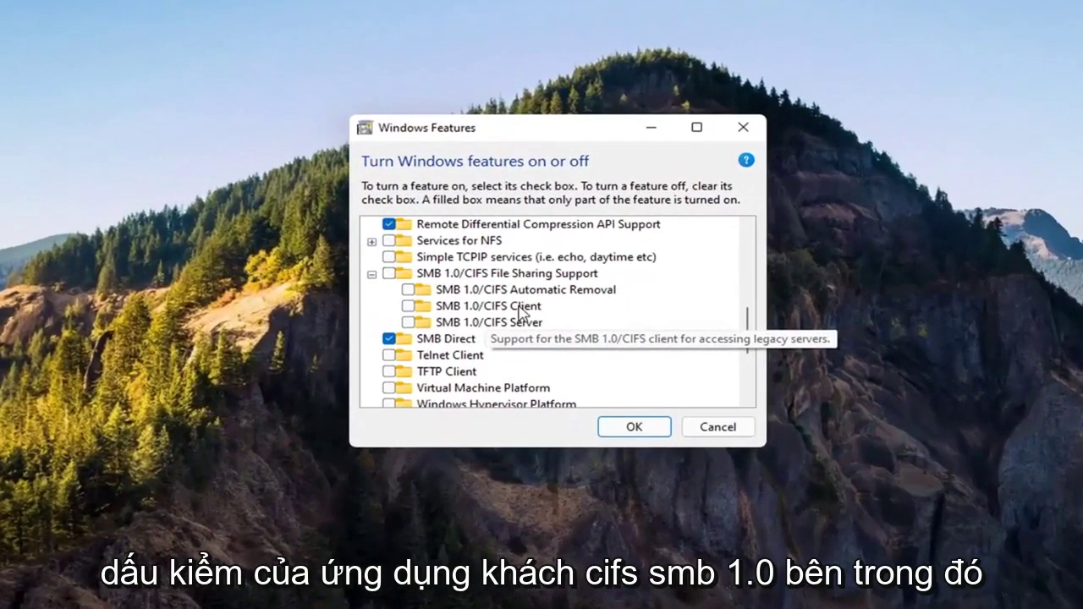
left_click(408, 306)
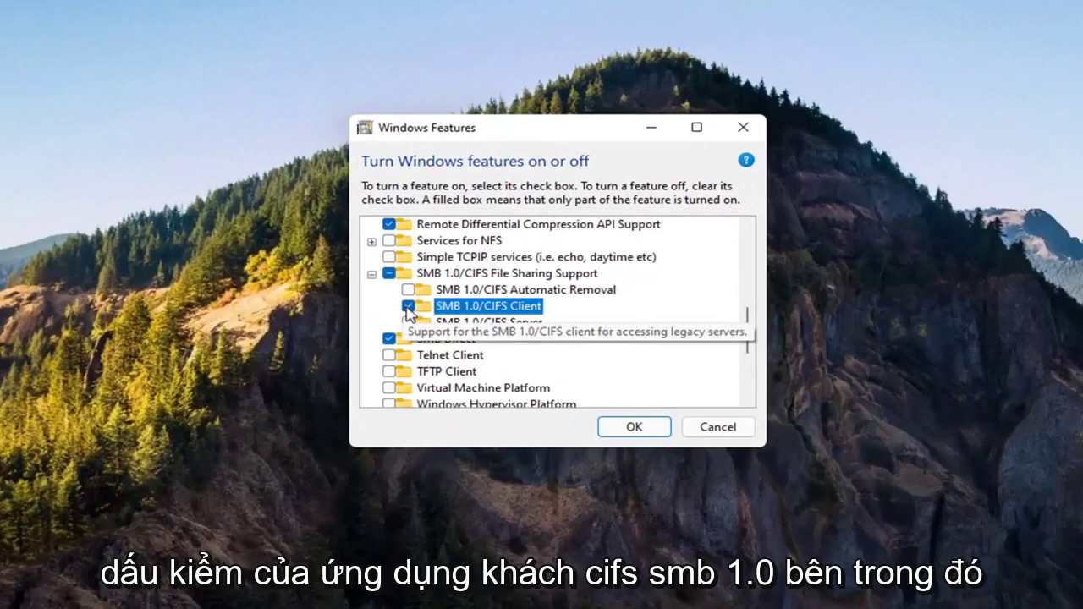
left_click(643, 428)
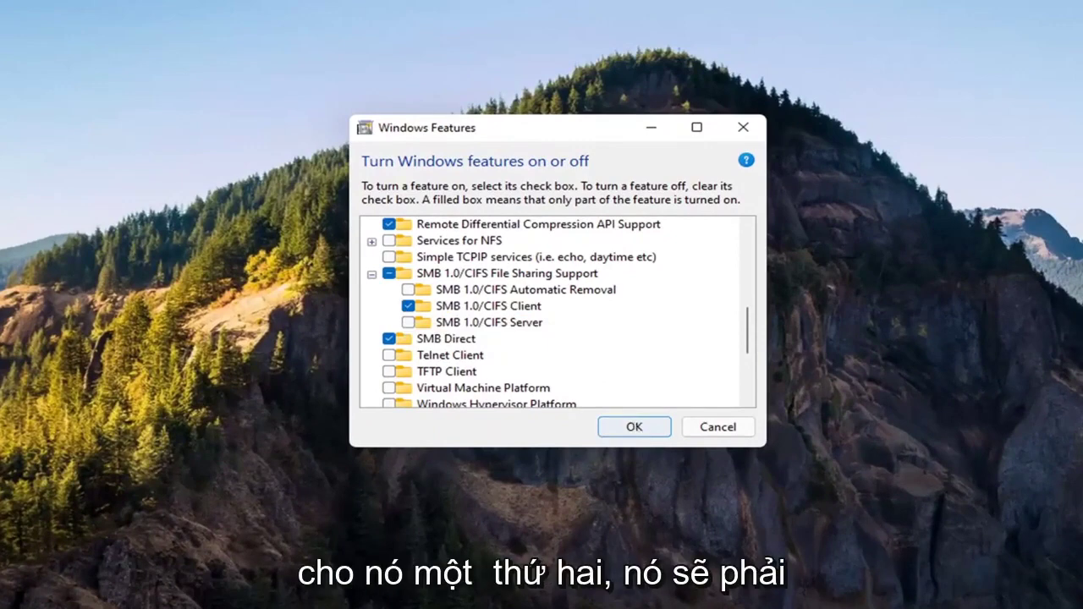
key("Return")
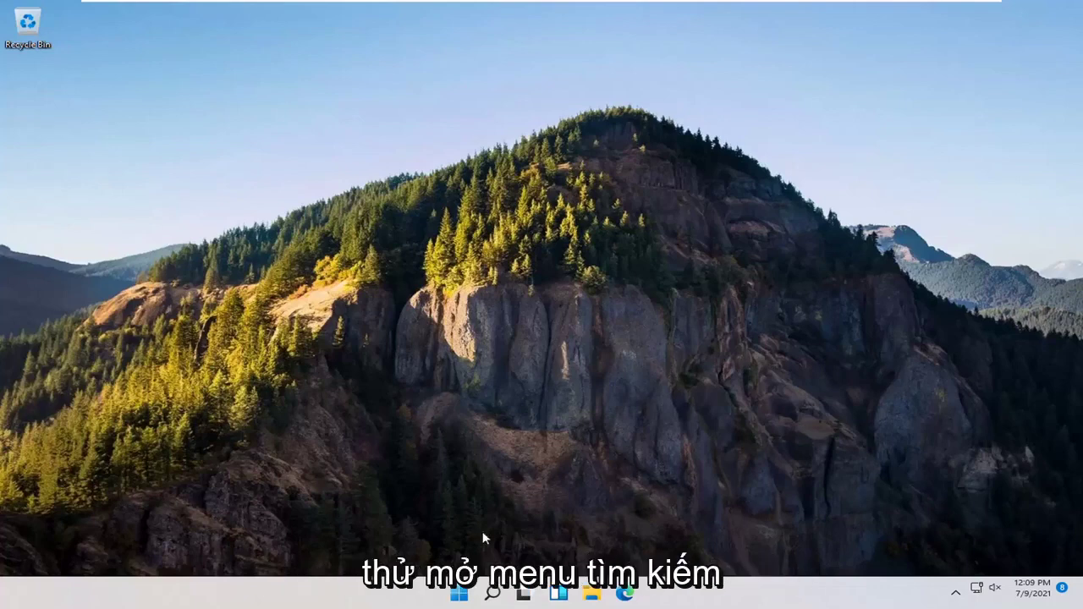
Step: Open Control Panel and switch its view to Category
left_click(491, 593)
type("control panel")
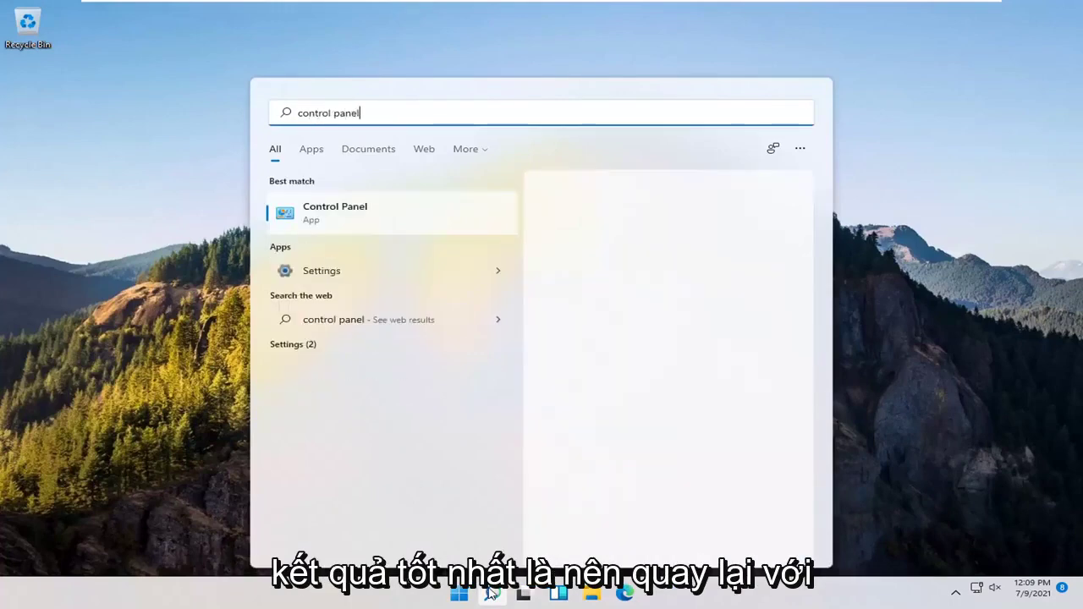
left_click(353, 224)
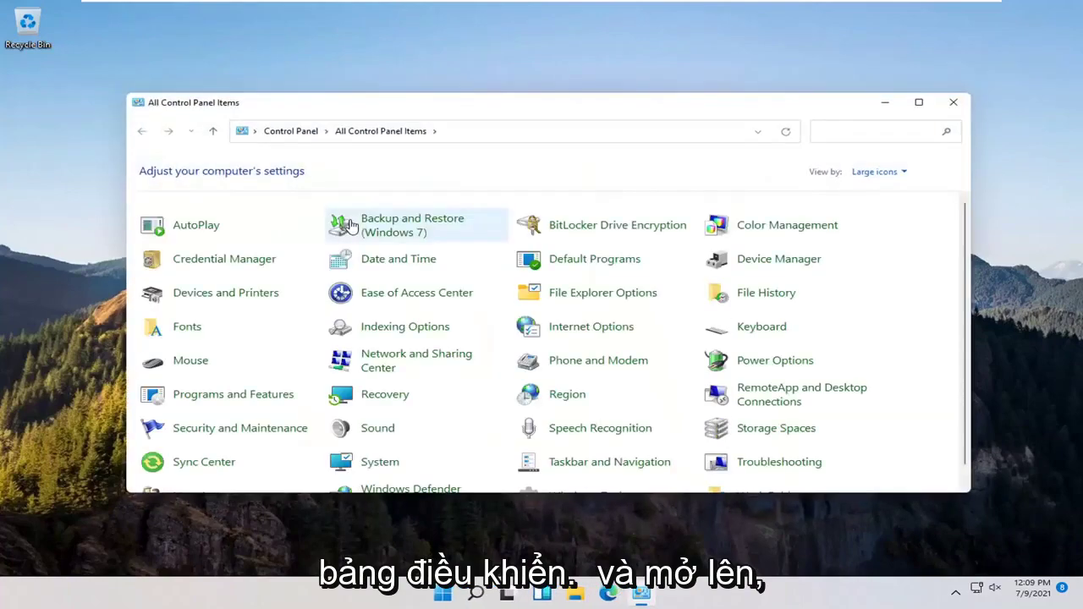
left_click(876, 172)
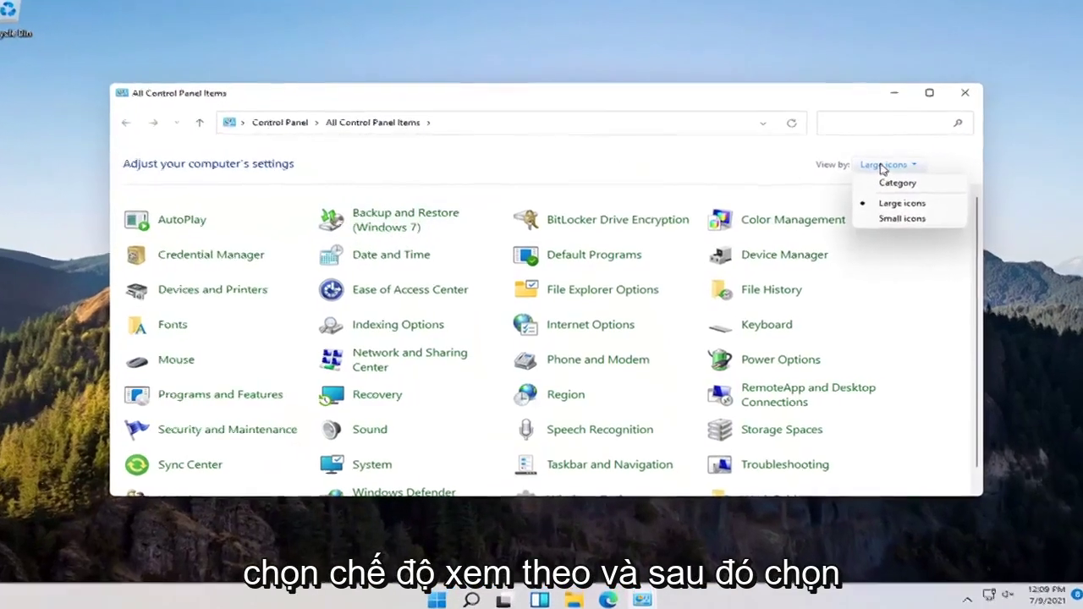
left_click(897, 183)
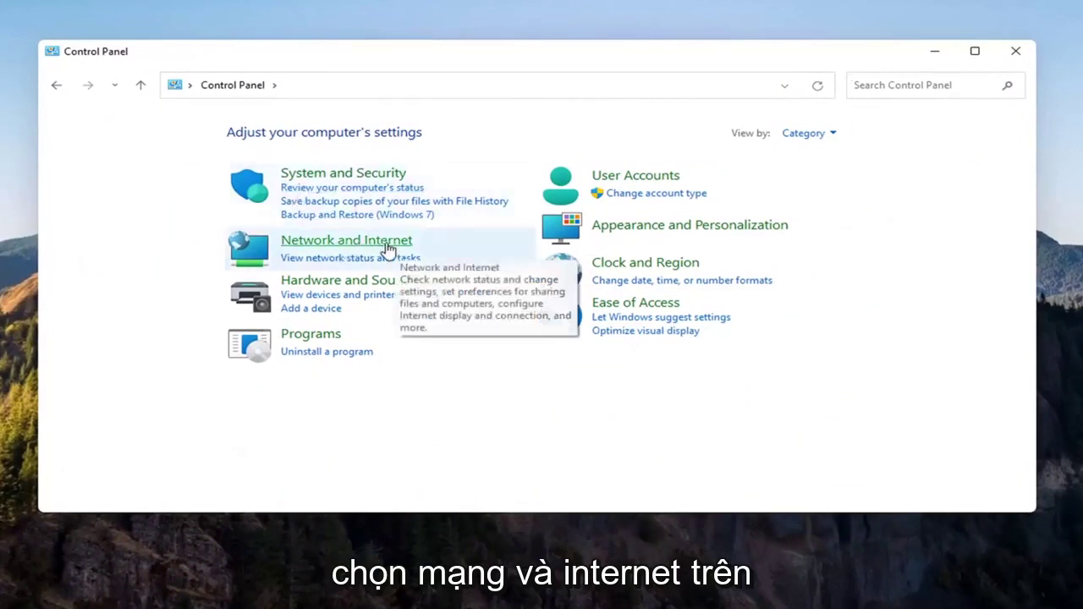
Step: In the Network and Sharing Center's advanced sharing settings, turn on file and printer sharing for the Private profile and save
left_click(377, 245)
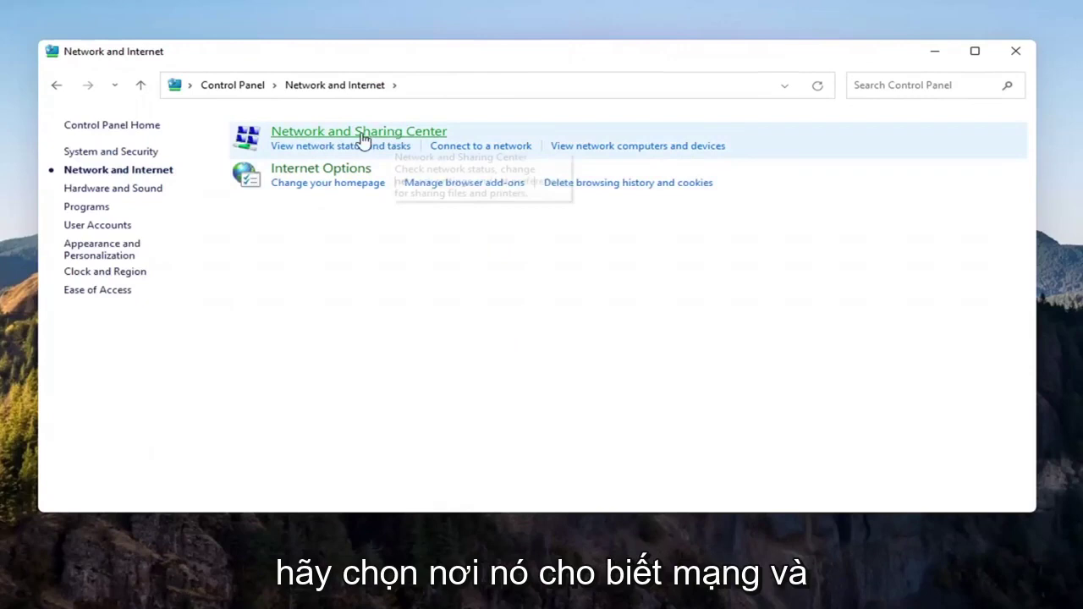
left_click(396, 133)
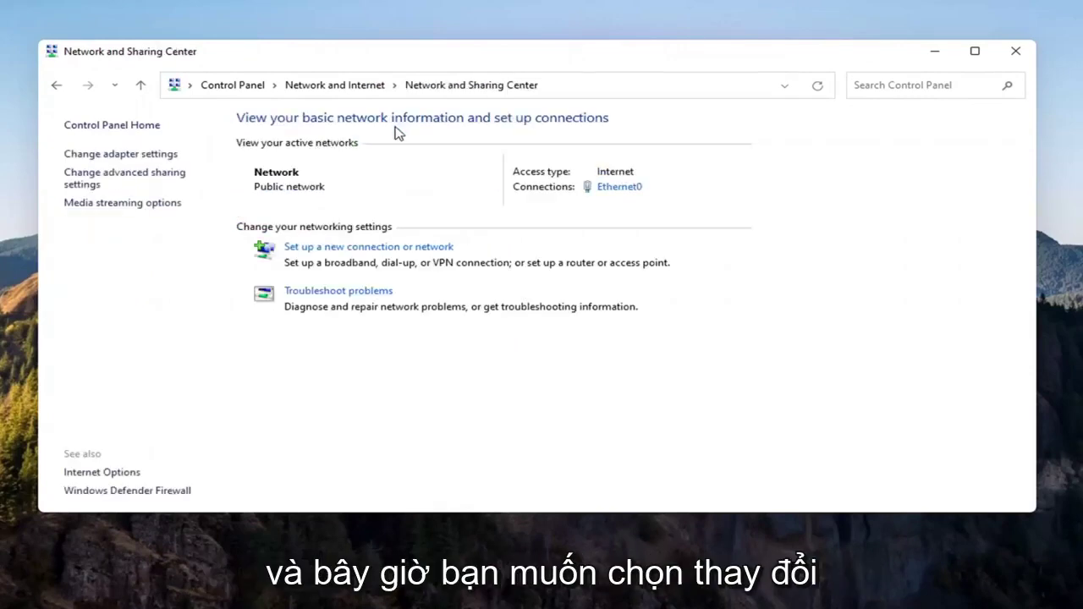
left_click(88, 183)
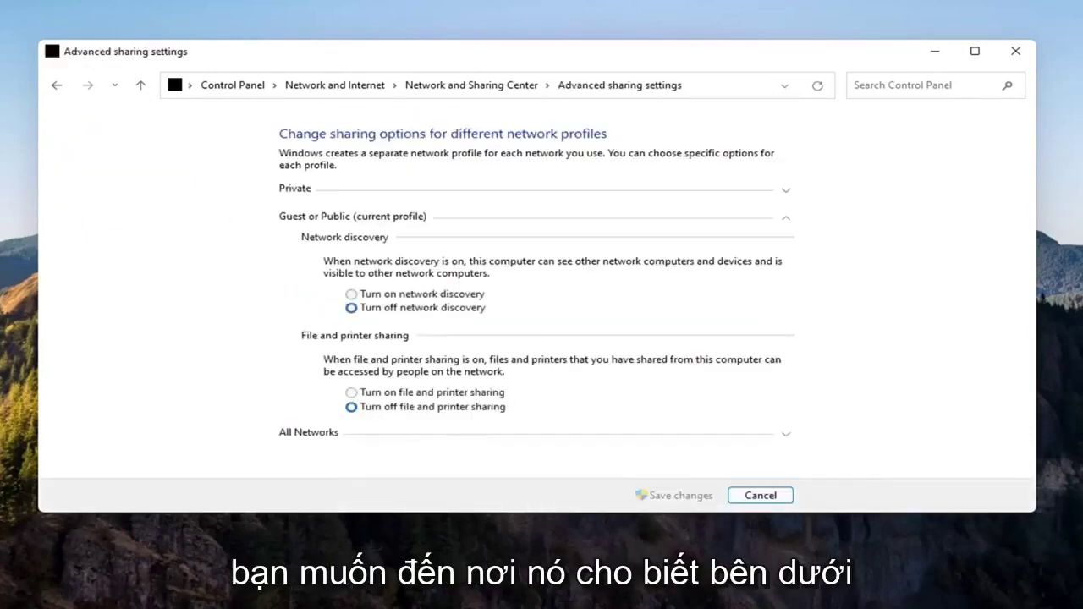
left_click(318, 188)
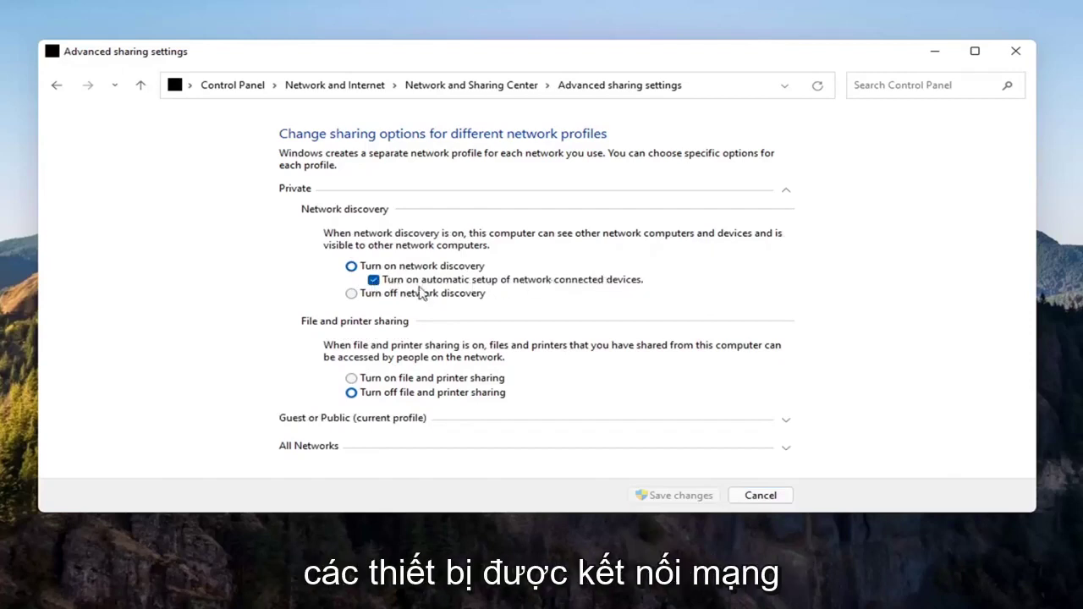
left_click(349, 379)
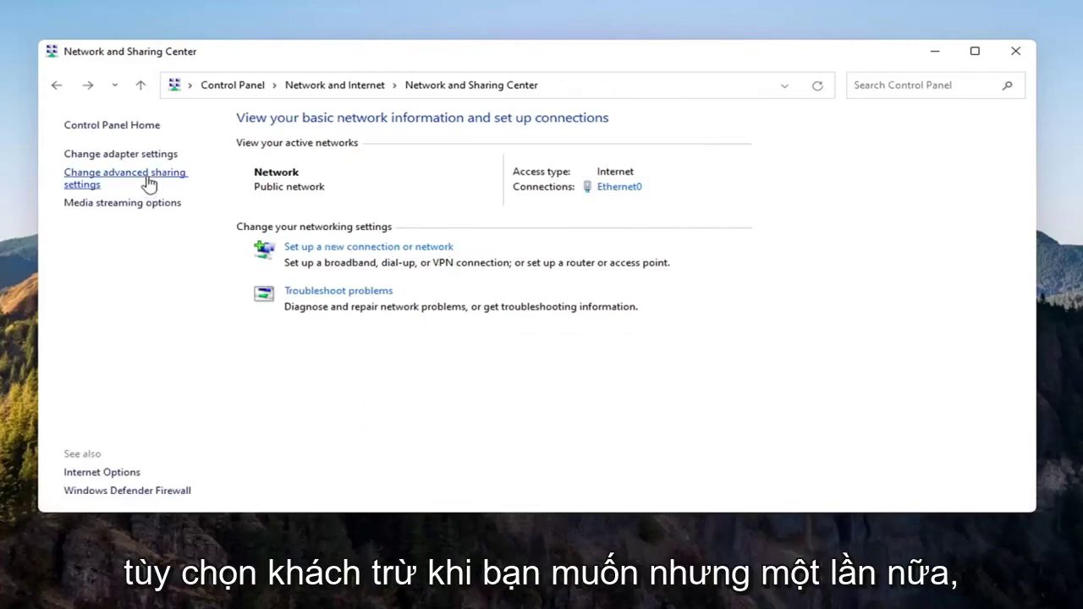
Step: Reopen the advanced sharing settings, check the Private profile's network discovery and file sharing options, and close Control Panel
left_click(127, 173)
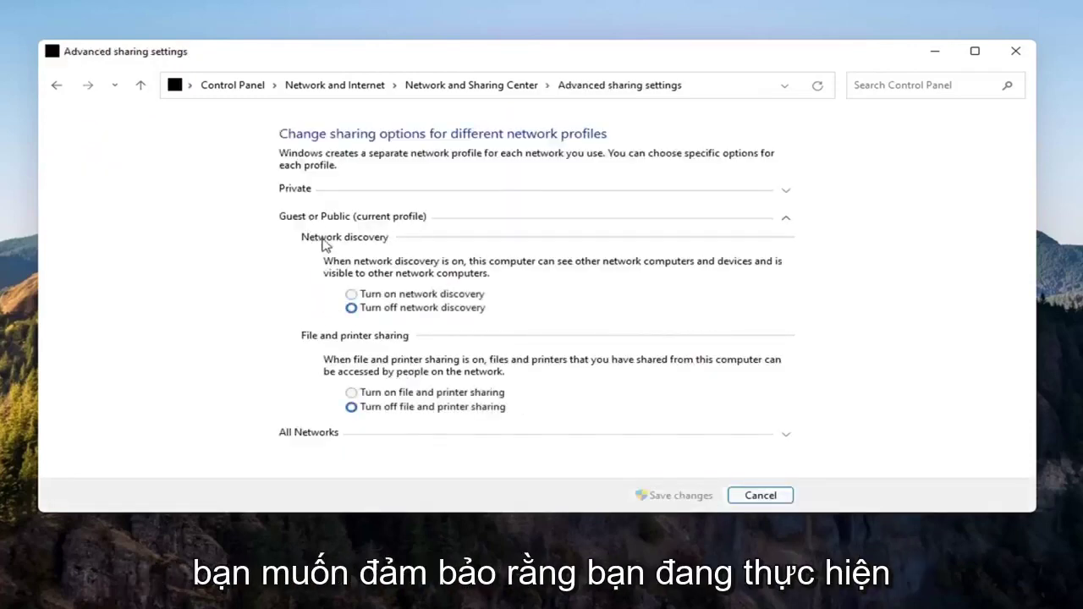
left_click(320, 217)
left_click(328, 189)
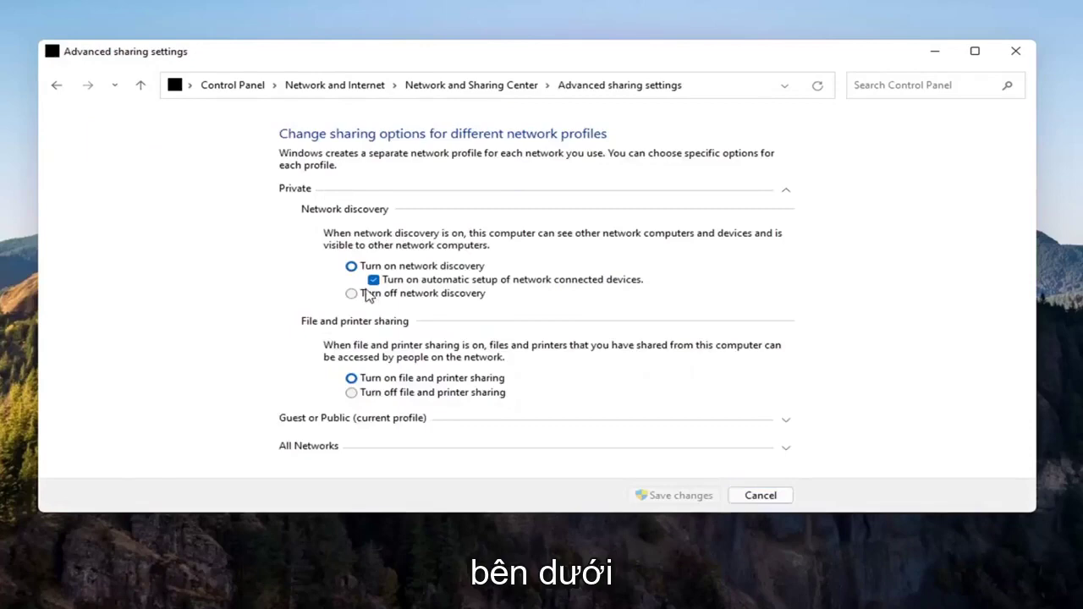
left_click(496, 191)
left_click(496, 193)
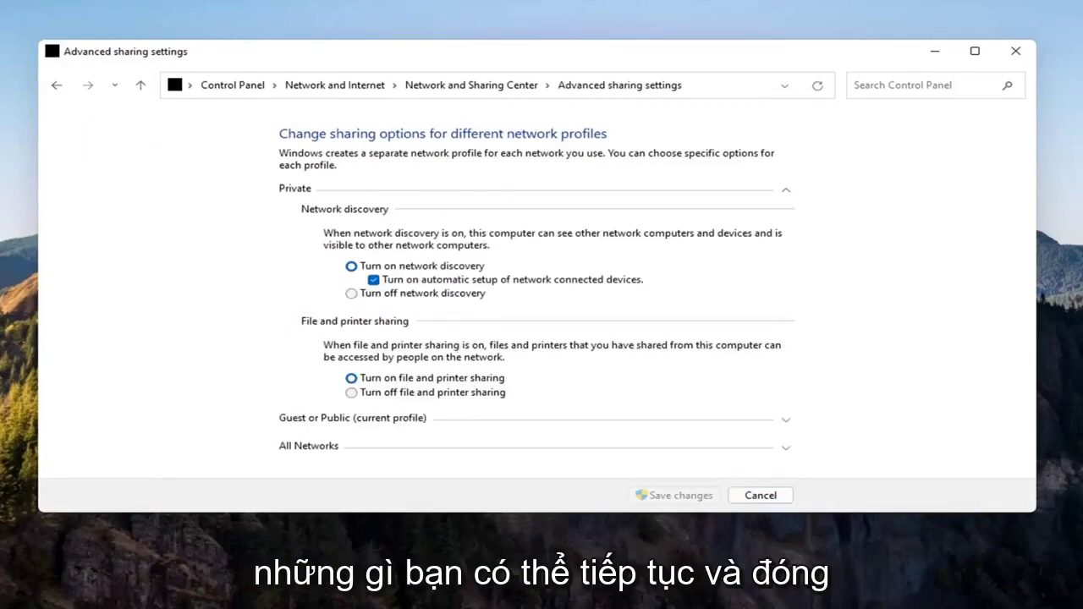
left_click(1016, 52)
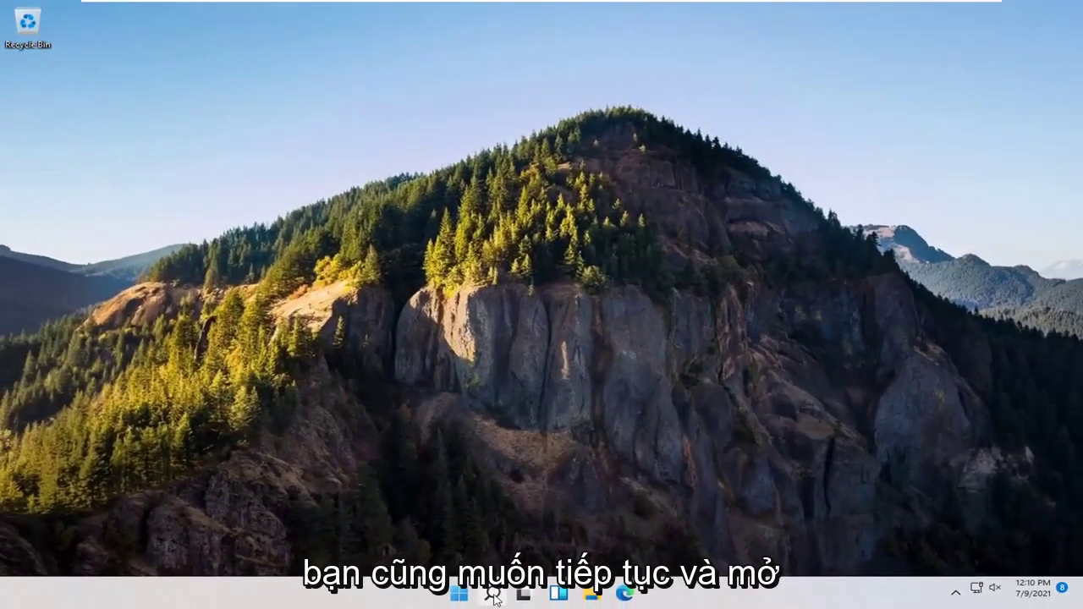
Step: Search for "services" and open the Services console
left_click(493, 595)
type("se")
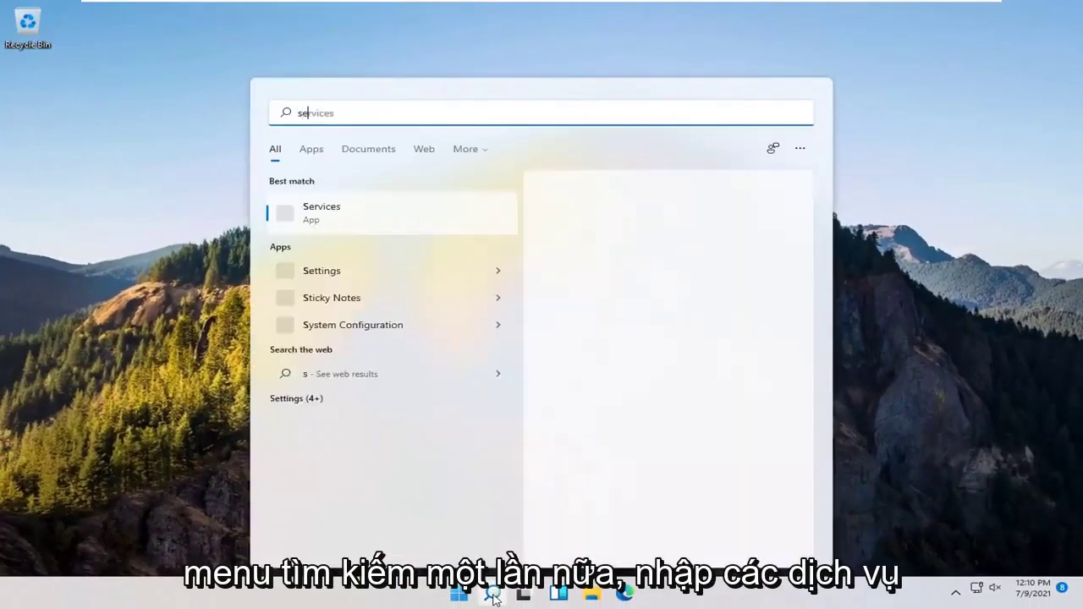
type("rvices")
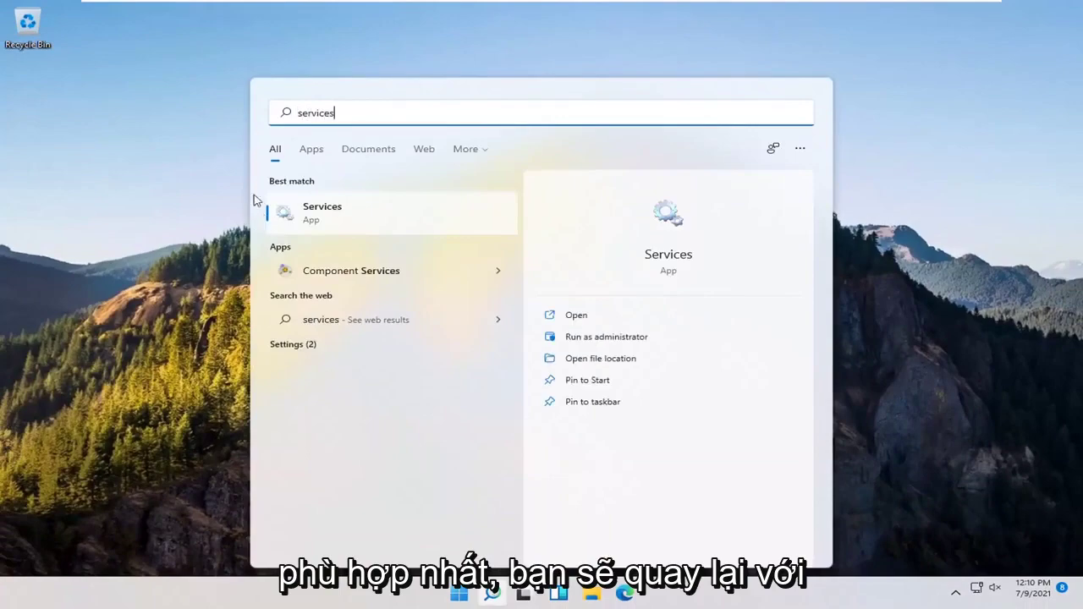
left_click(316, 215)
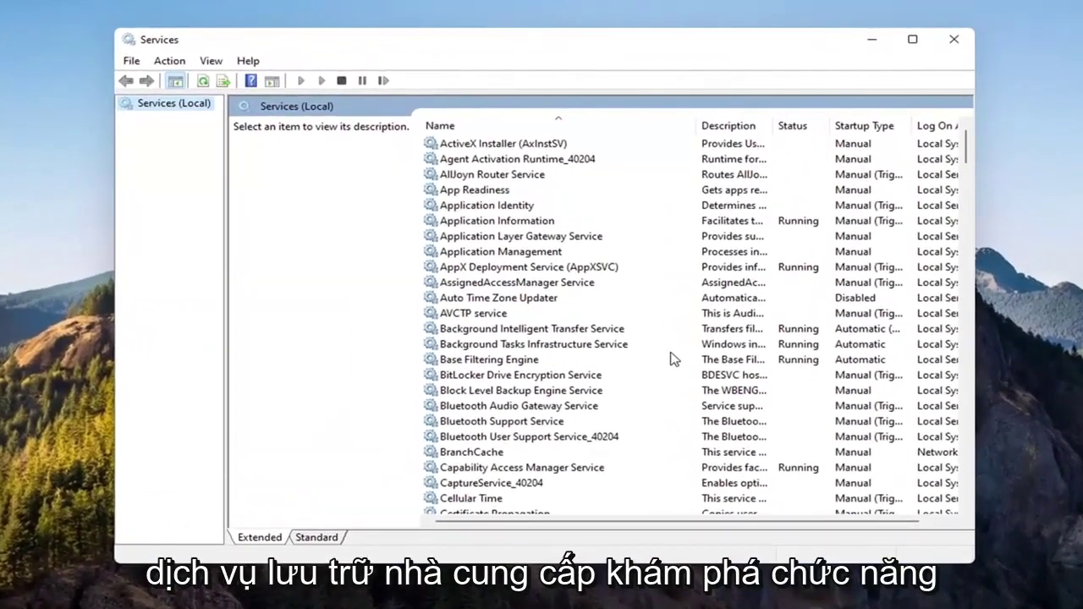
Step: Set the Function Discovery Provider Host service's startup type to Automatic, start the service and apply the changes
scroll(673, 357, "down", 20)
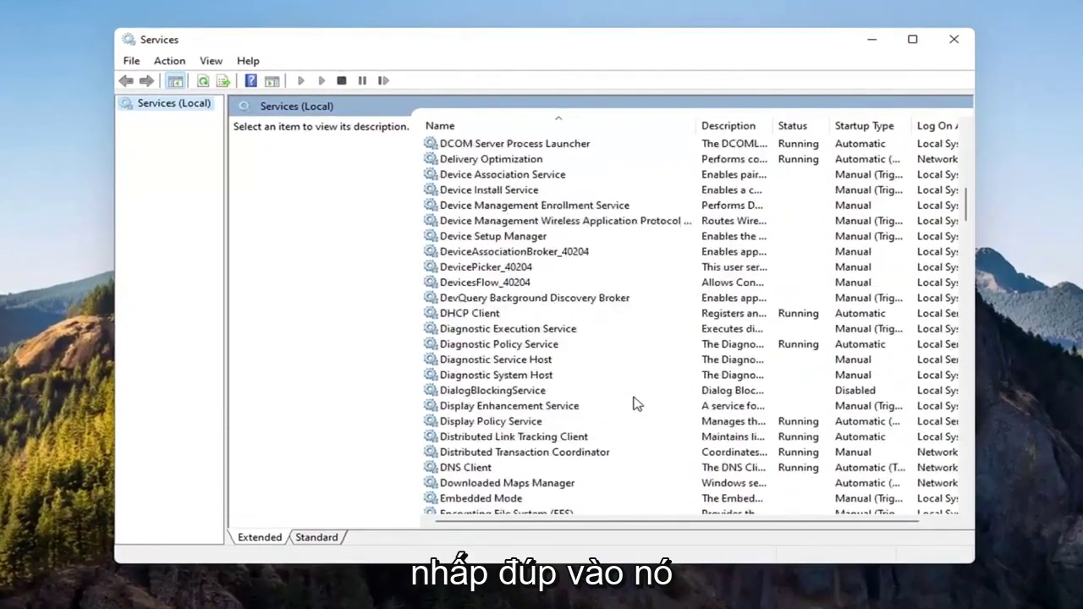
left_click(508, 315)
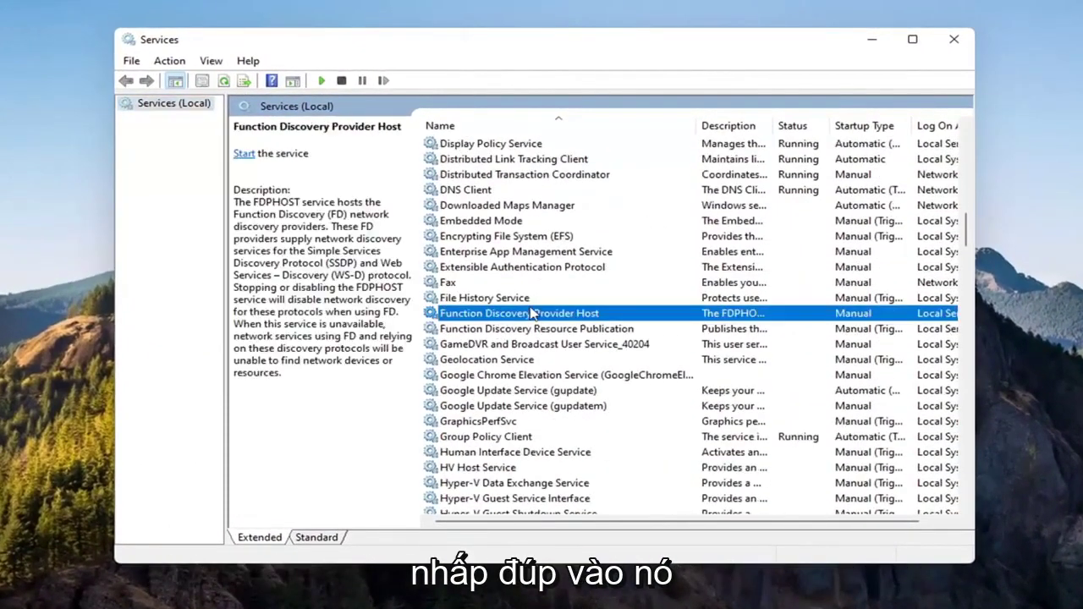
double_click(533, 314)
left_click(536, 287)
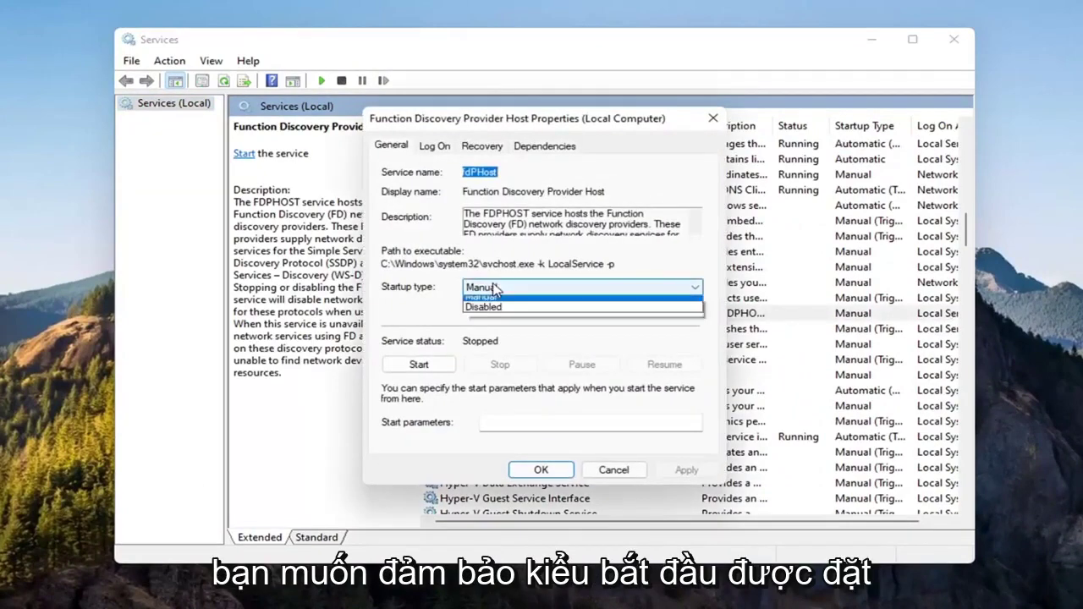
left_click(497, 313)
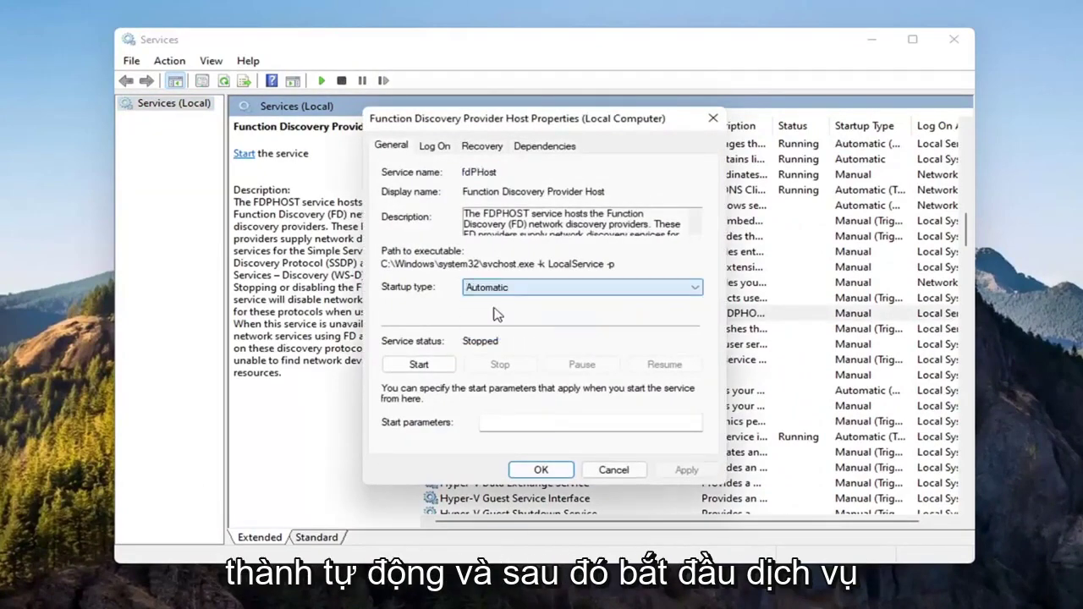
left_click(427, 365)
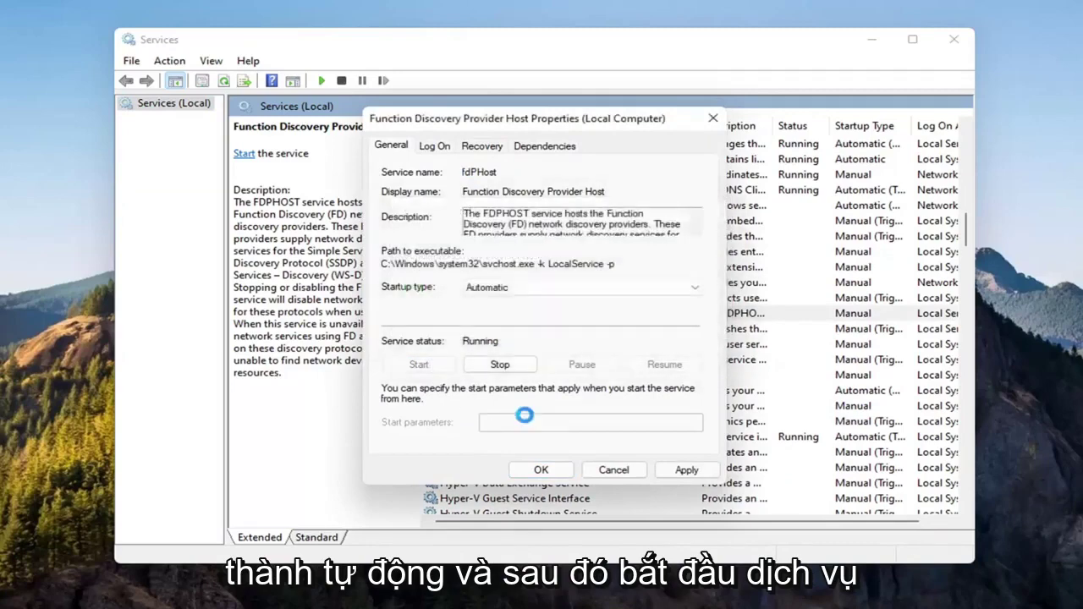
left_click(671, 471)
left_click(541, 469)
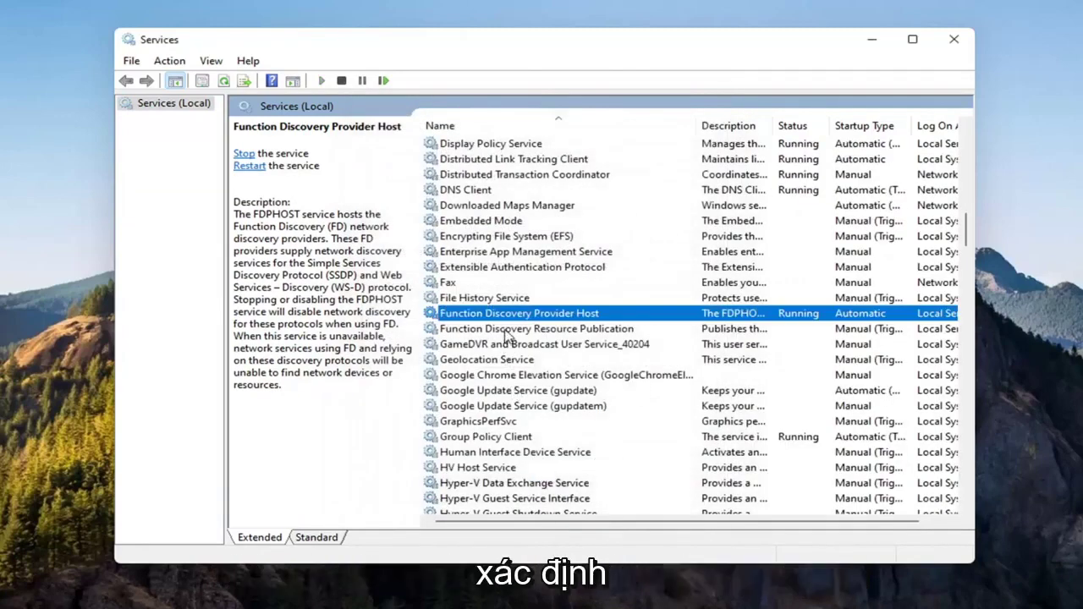
Step: Set the Function Discovery Resource Publication service's startup type to Automatic, start the service and apply the changes
left_click(508, 330)
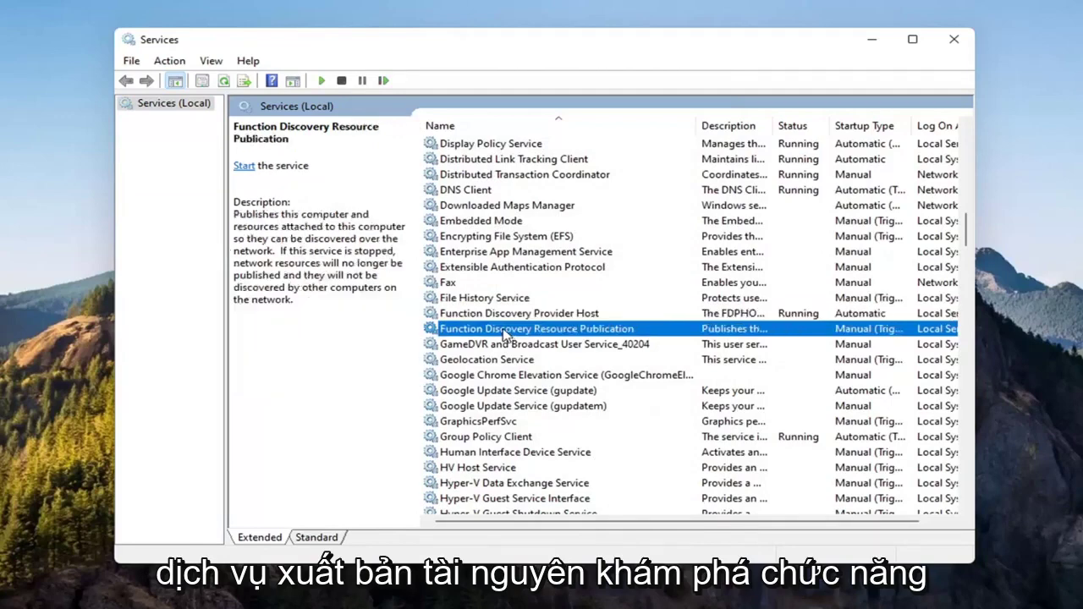
double_click(506, 330)
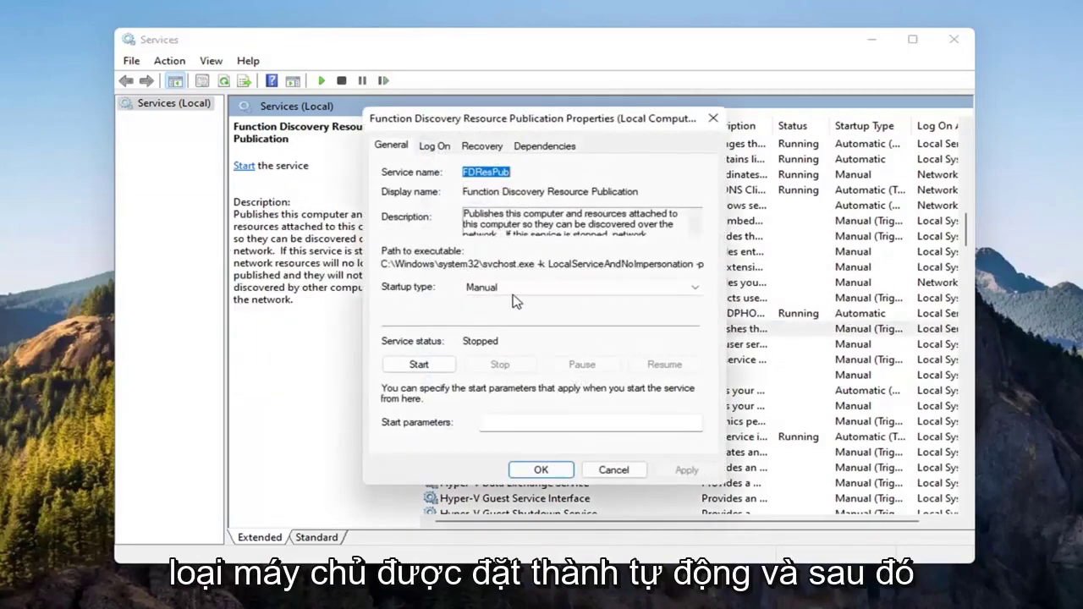
left_click(516, 288)
left_click(519, 319)
left_click(417, 366)
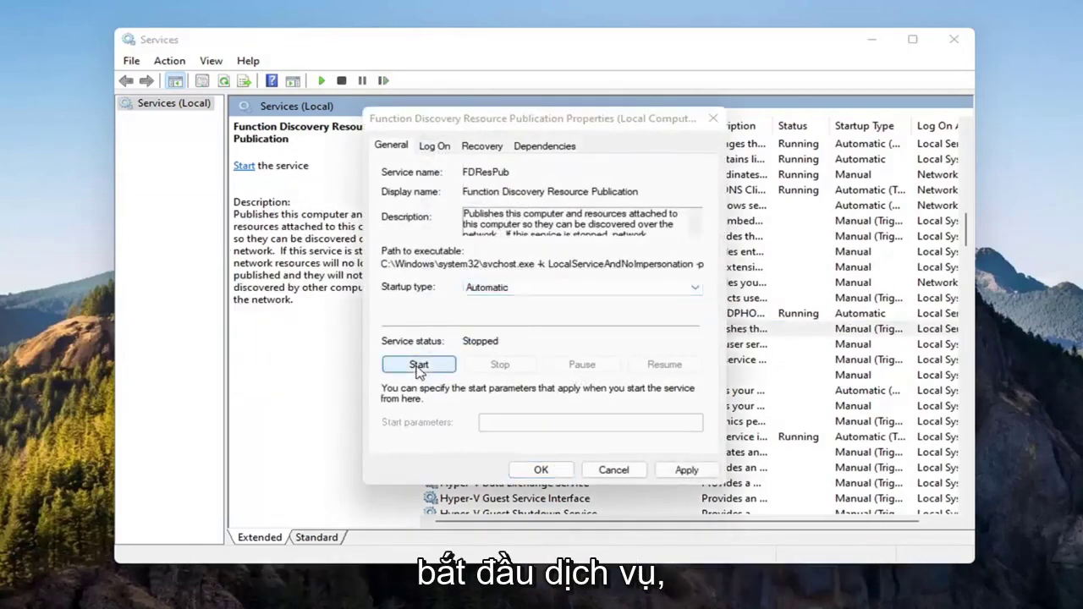
left_click(686, 469)
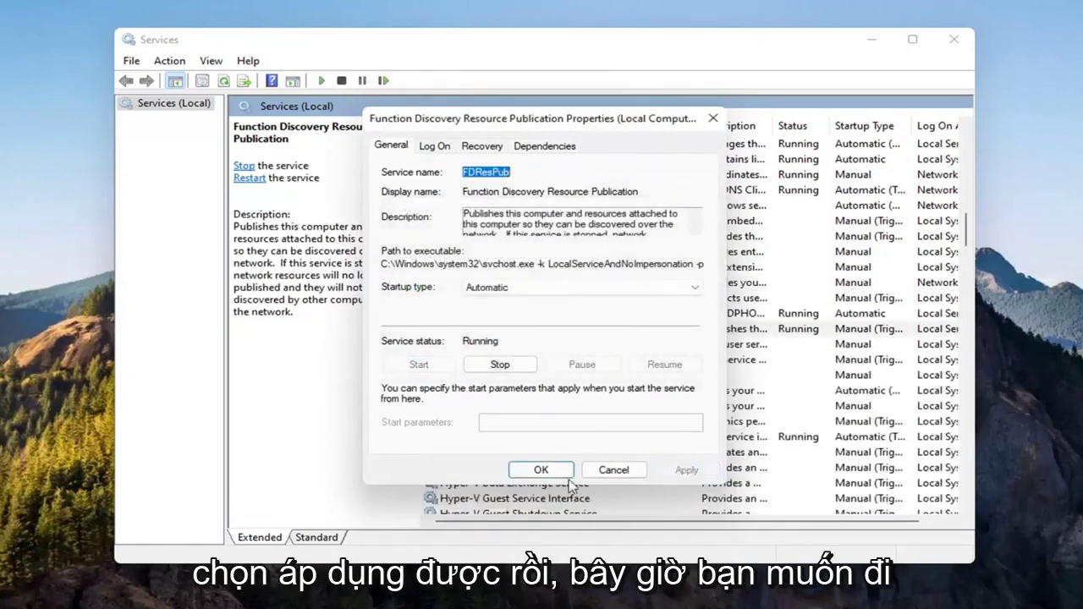
left_click(541, 470)
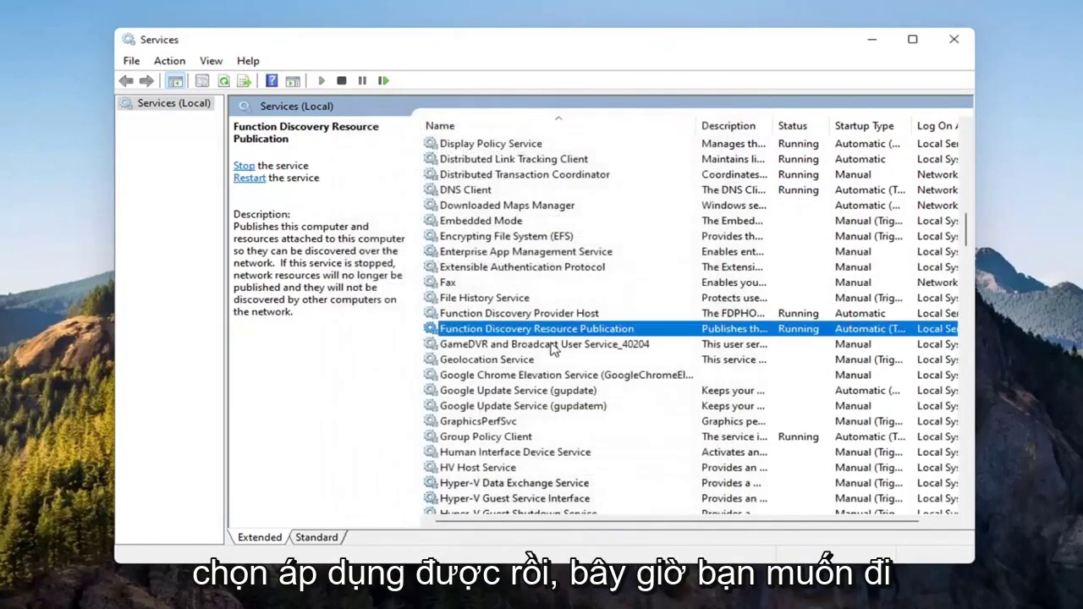
Step: Set the SSDP Discovery service's startup type to Automatic and apply the change
scroll(567, 372, "down", 6)
scroll(567, 376, "down", 8)
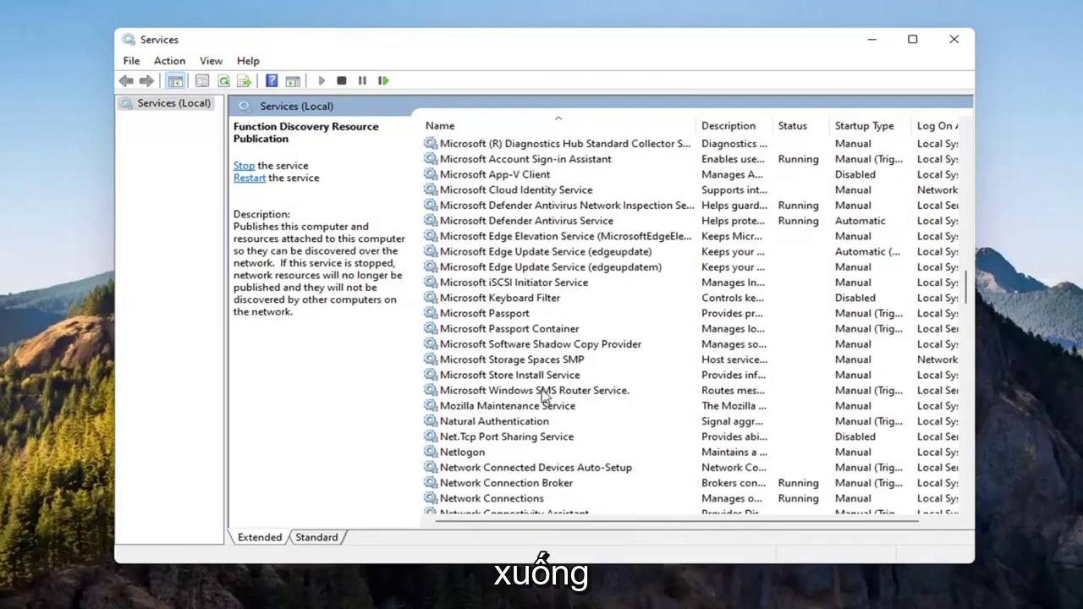
scroll(545, 397, "down", 2)
scroll(545, 396, "down", 18)
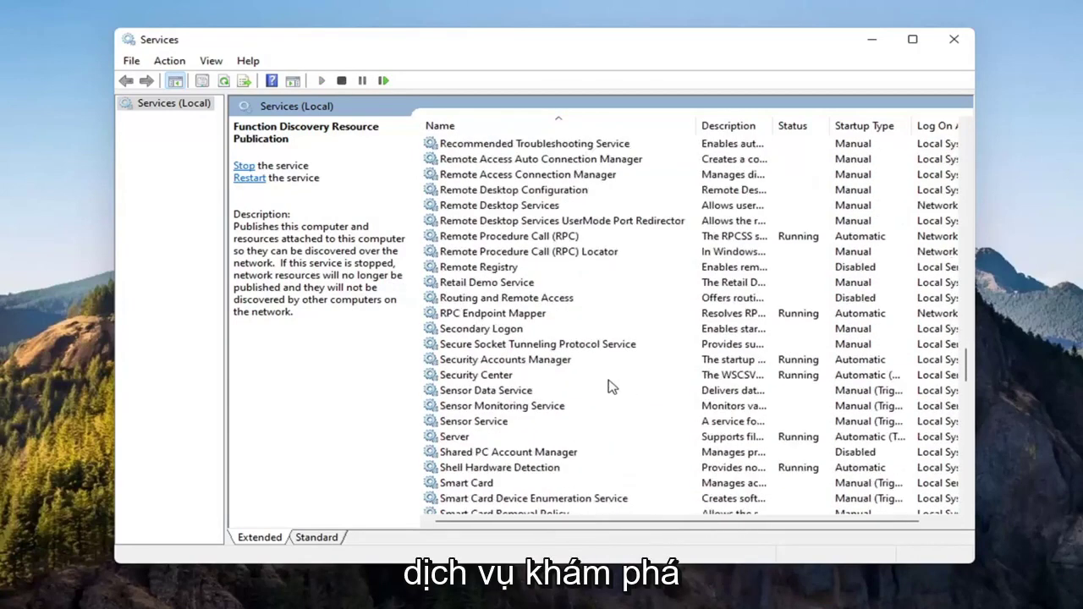
scroll(489, 373, "down", 2)
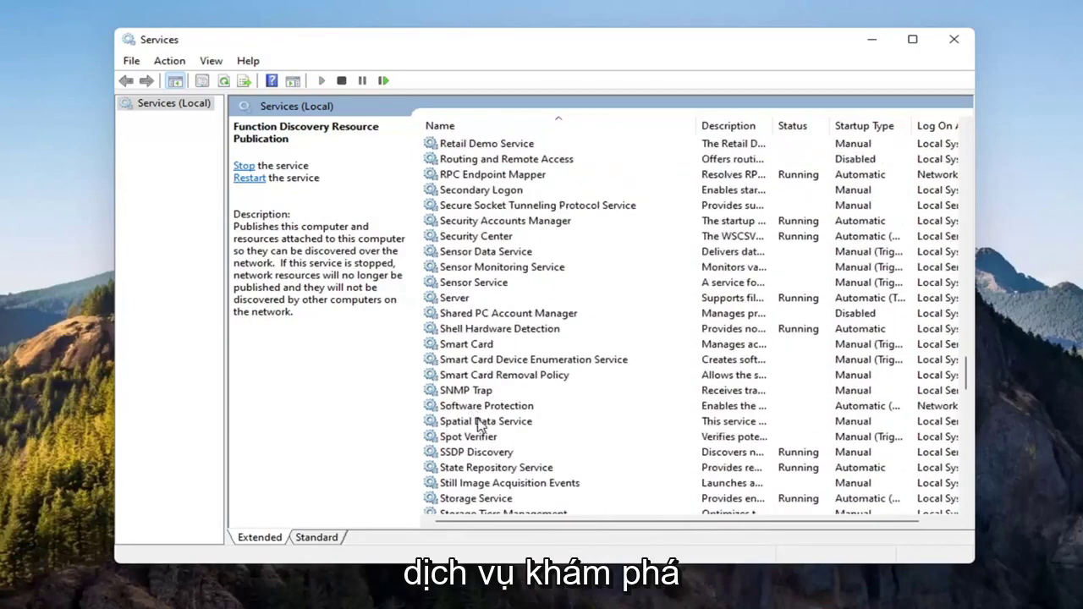
left_click(474, 453)
scroll(473, 455, "down", 2)
double_click(471, 362)
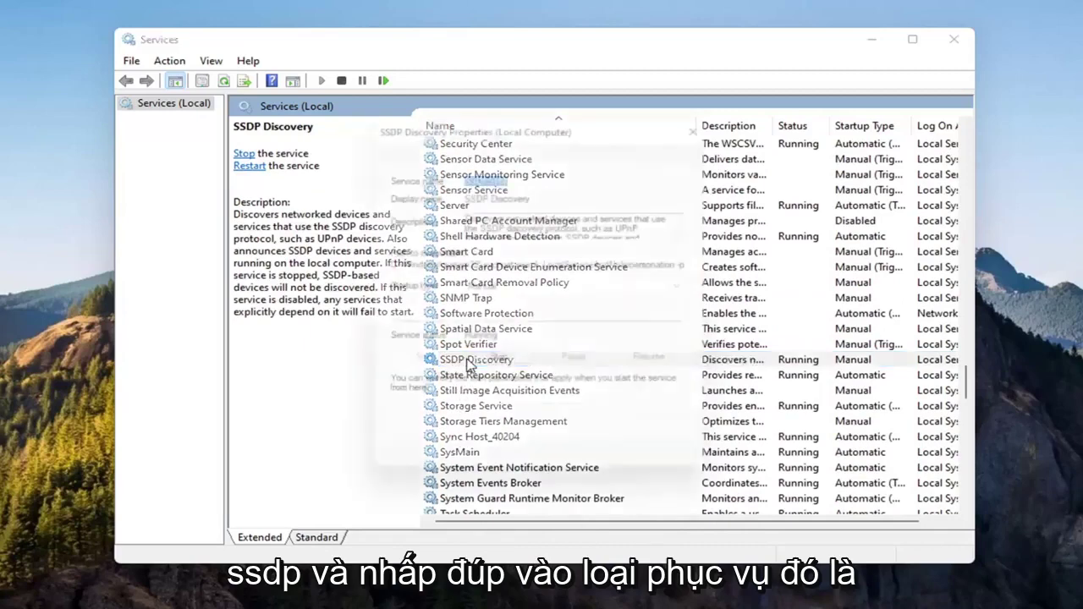
left_click(476, 288)
left_click(484, 312)
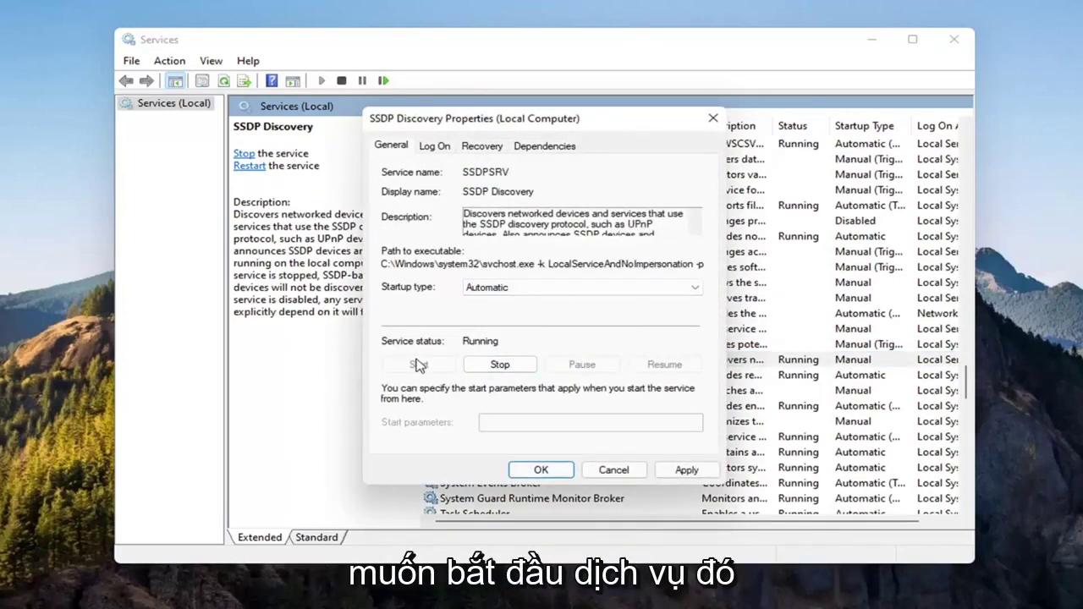
left_click(686, 469)
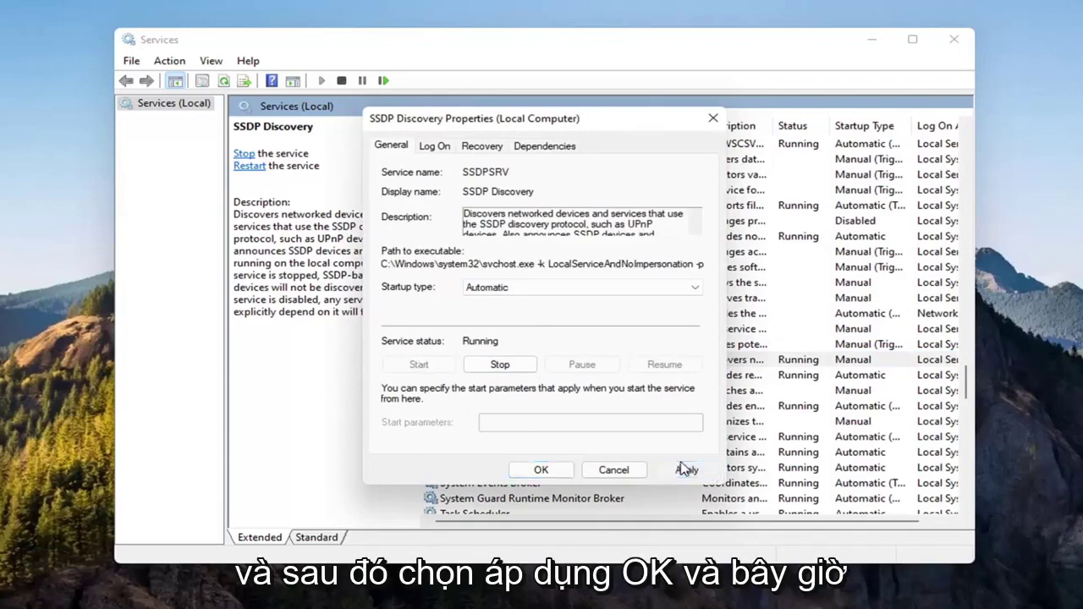
left_click(541, 469)
Step: Set the UPnP Device Host service's startup type to Automatic, start the service and apply the changes
scroll(552, 382, "down", 5)
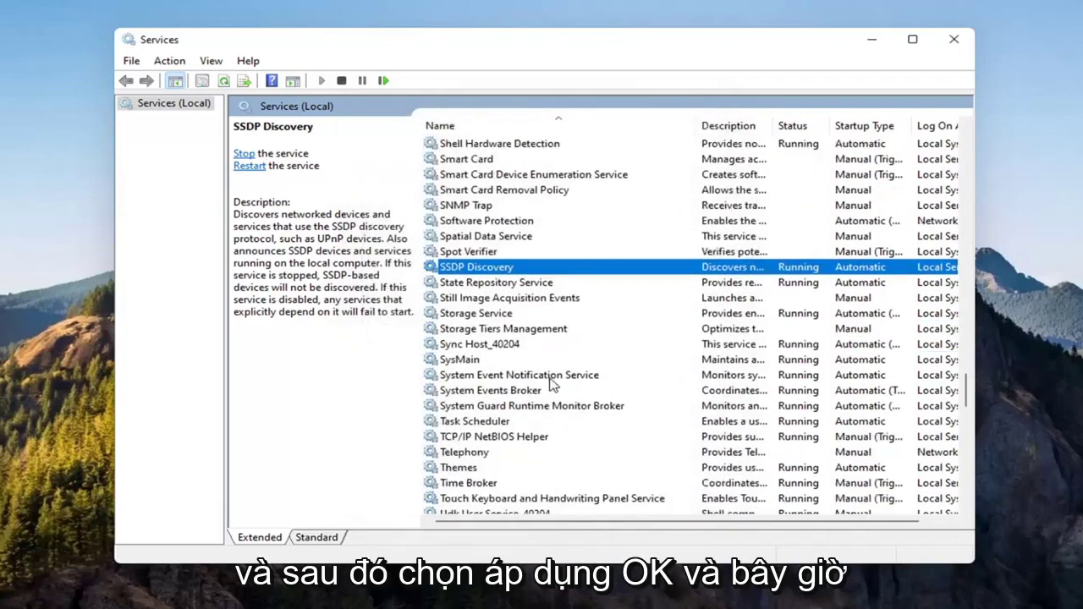
scroll(554, 385, "down", 1)
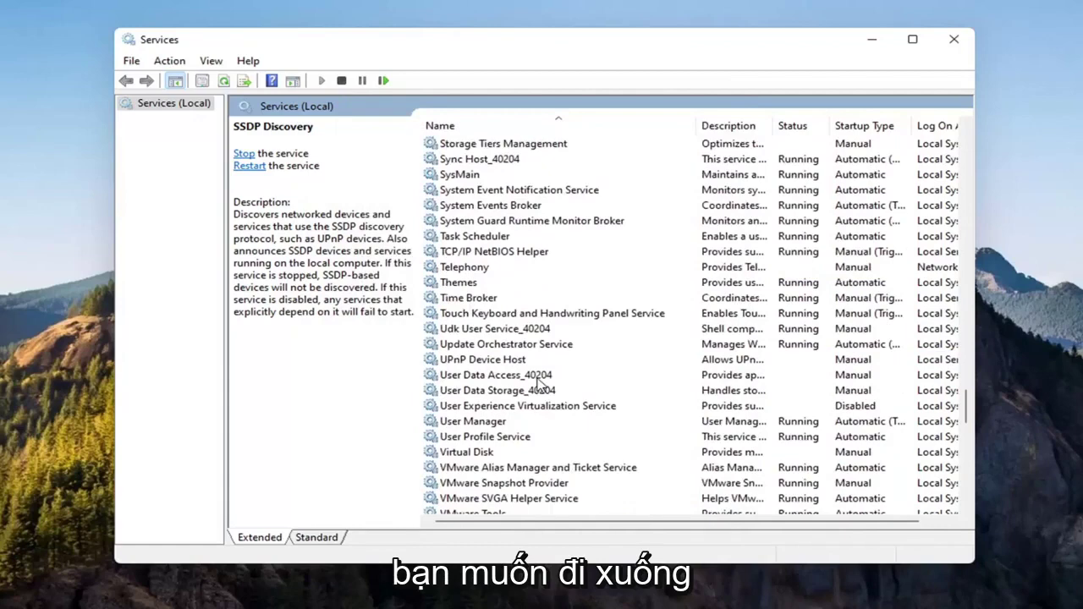
left_click(475, 362)
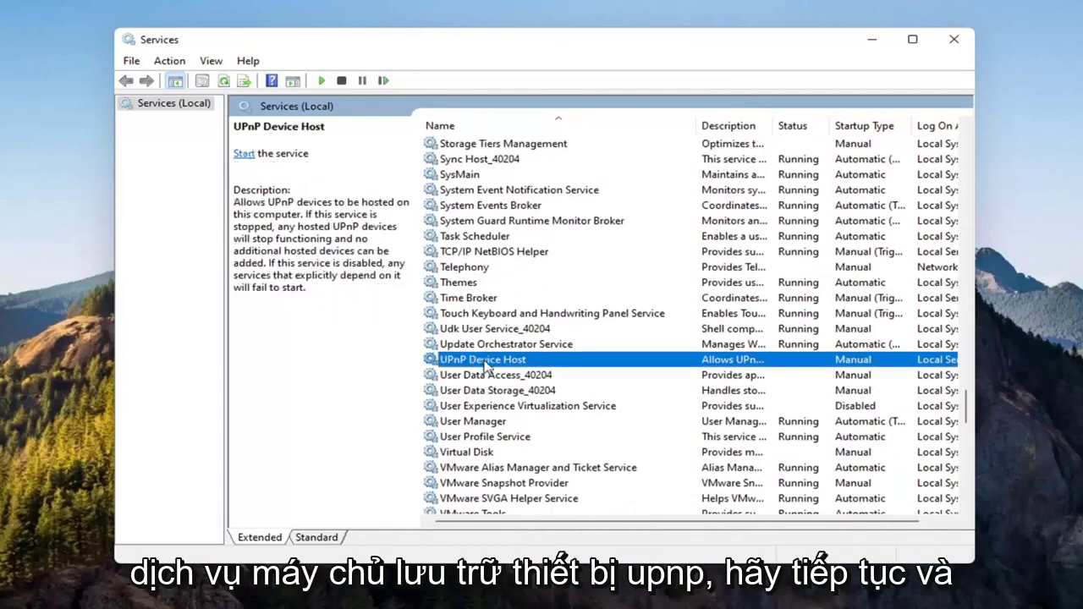
double_click(484, 363)
left_click(496, 288)
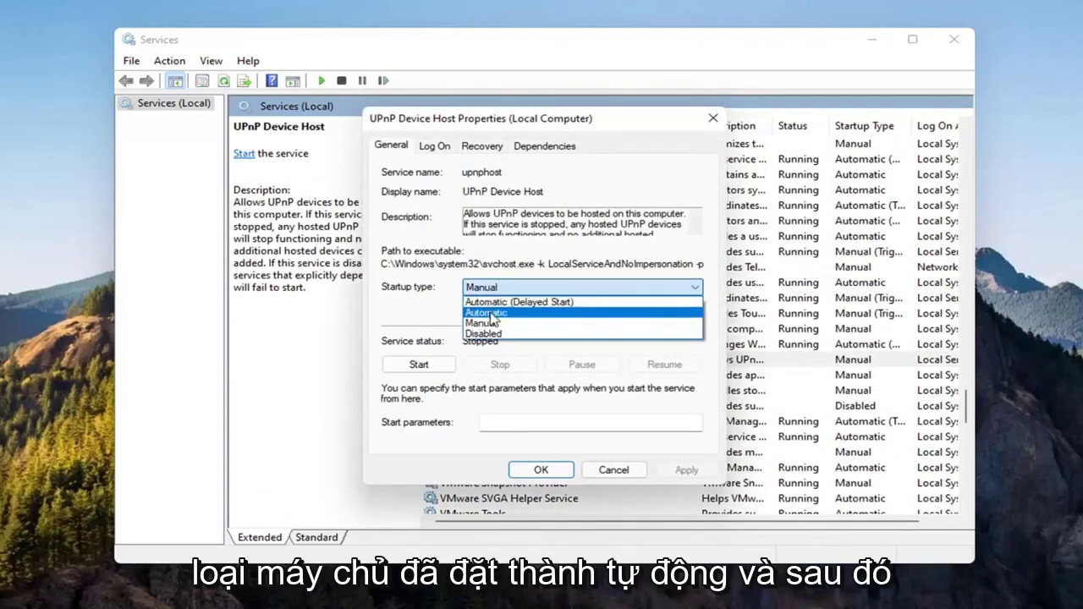
left_click(493, 313)
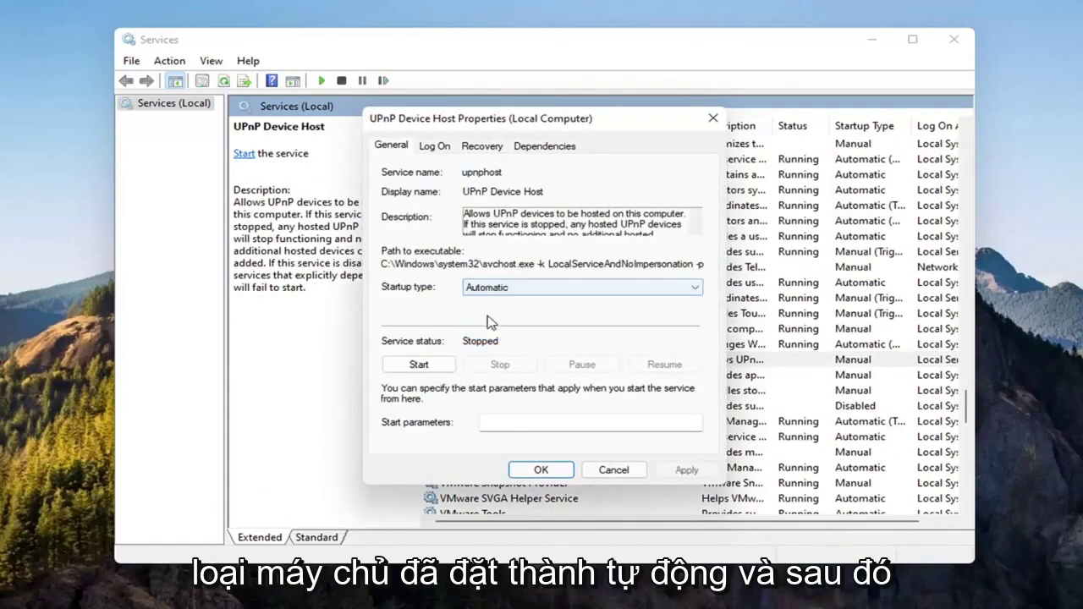
left_click(430, 363)
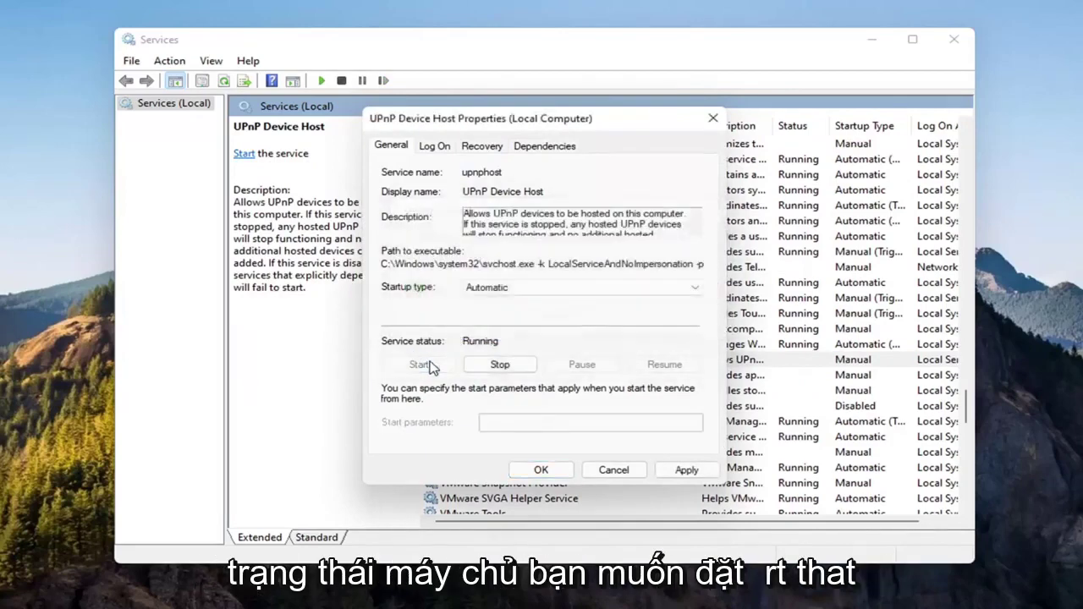
left_click(684, 470)
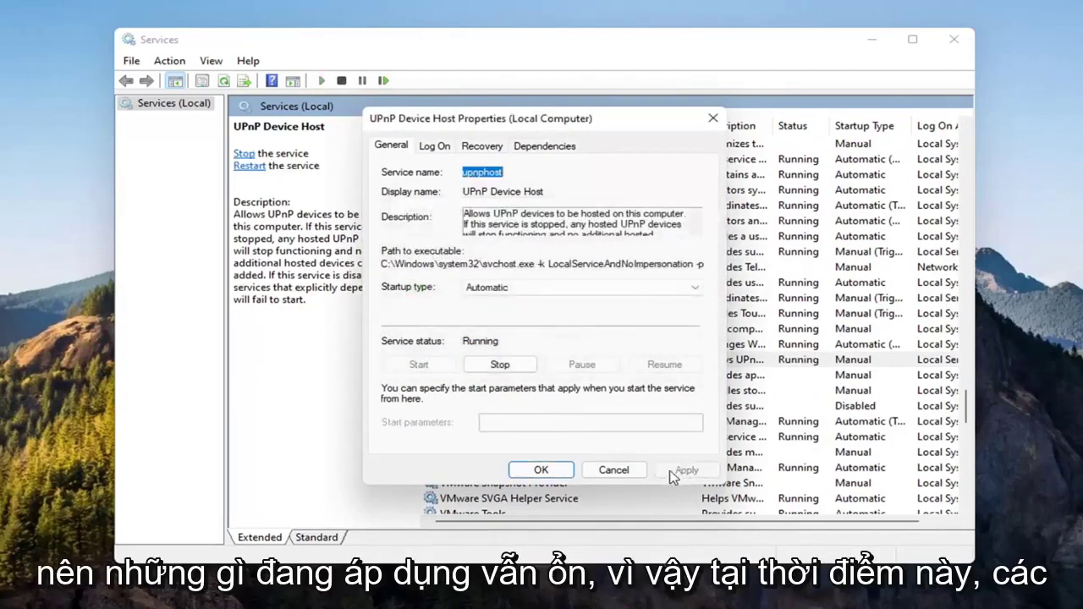
left_click(539, 471)
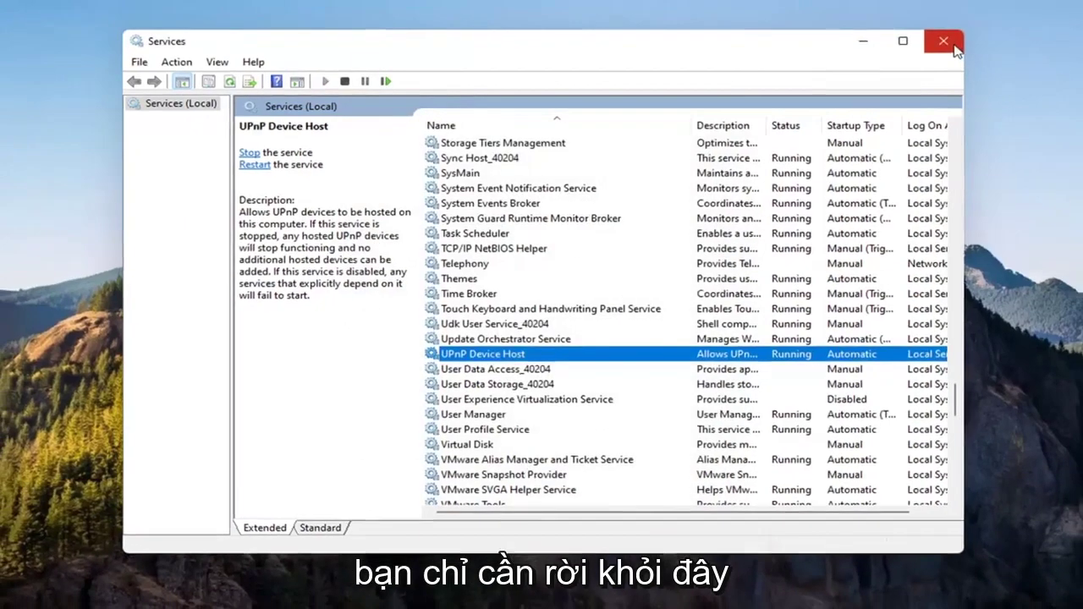
Step: Close the Services console and bring up the shut down or sign out options for restarting the computer
left_click(953, 39)
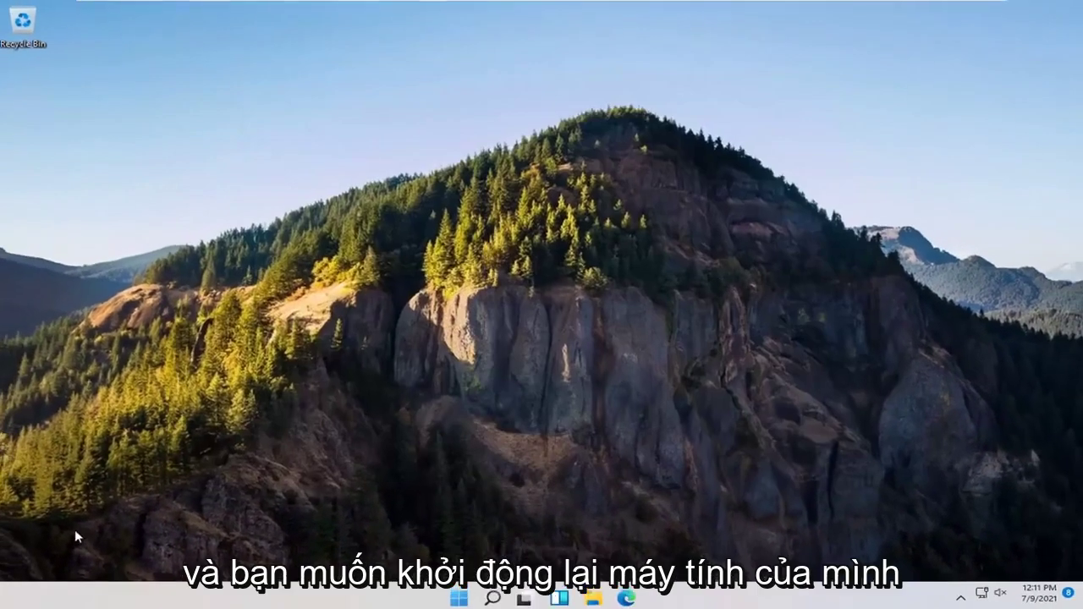
right_click(458, 597)
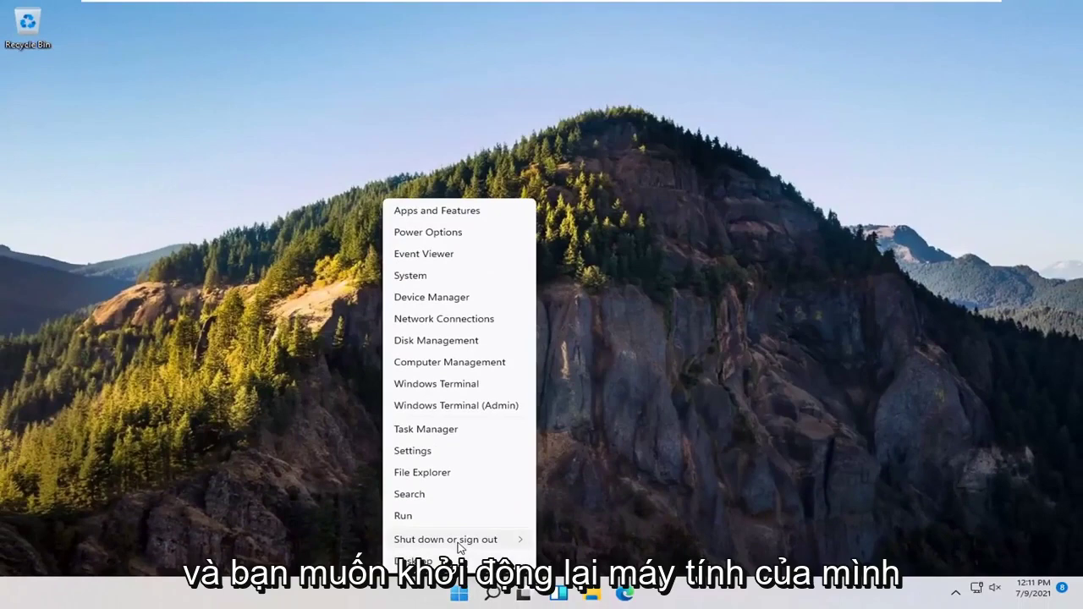
mouse_move(460, 542)
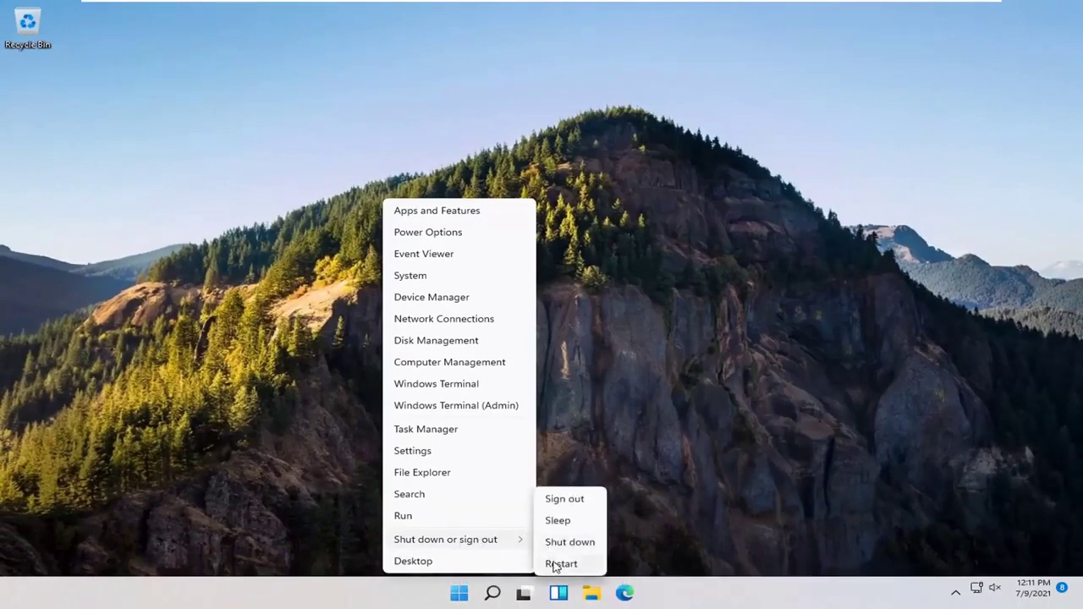